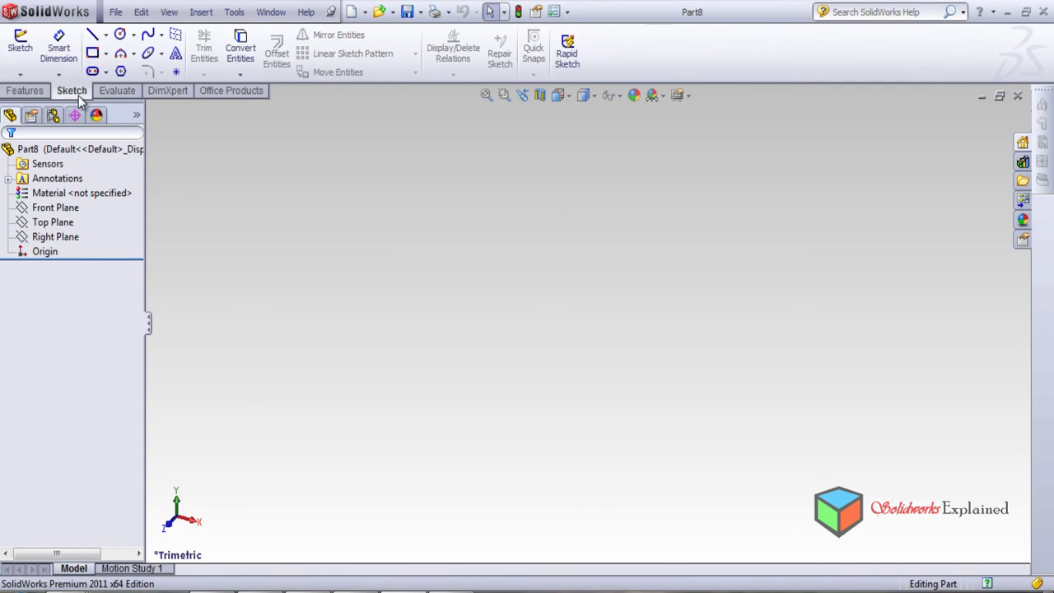
Step: Sketch a corner rectangle around the origin on the Front Plane
click(92, 54)
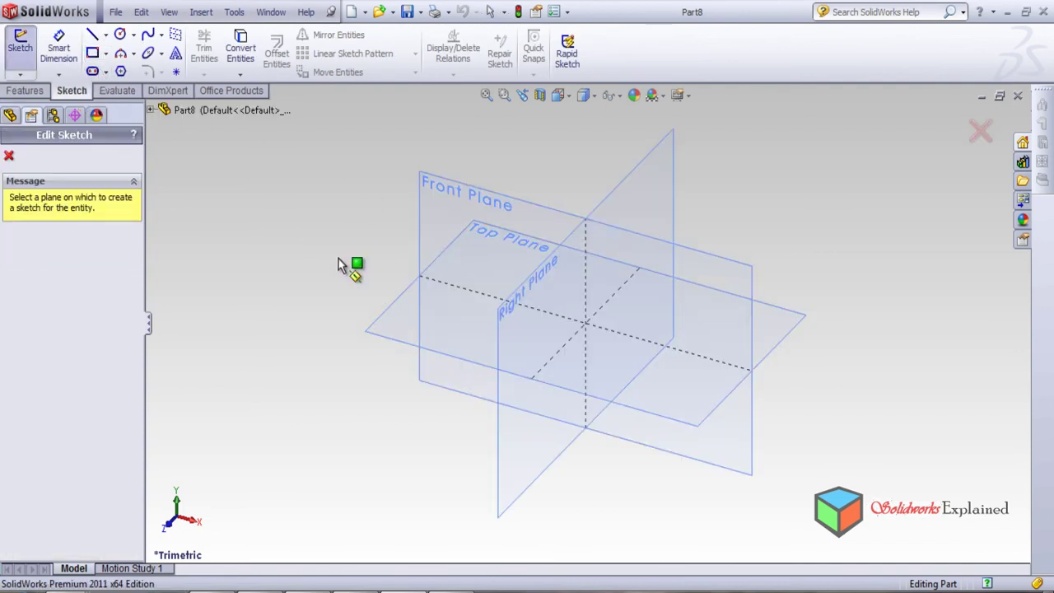
click(436, 216)
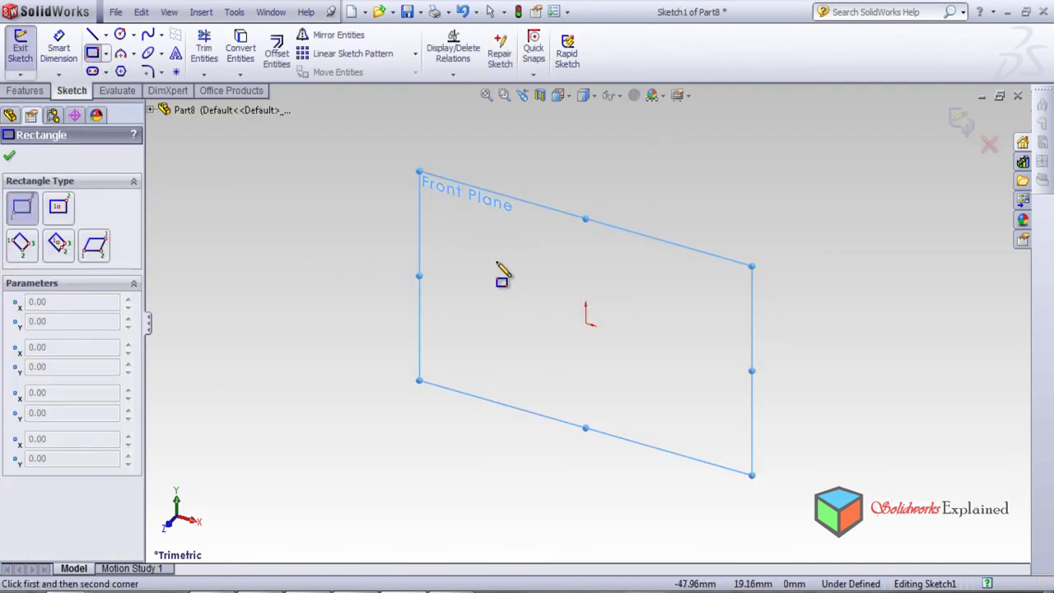
click(479, 256)
click(661, 413)
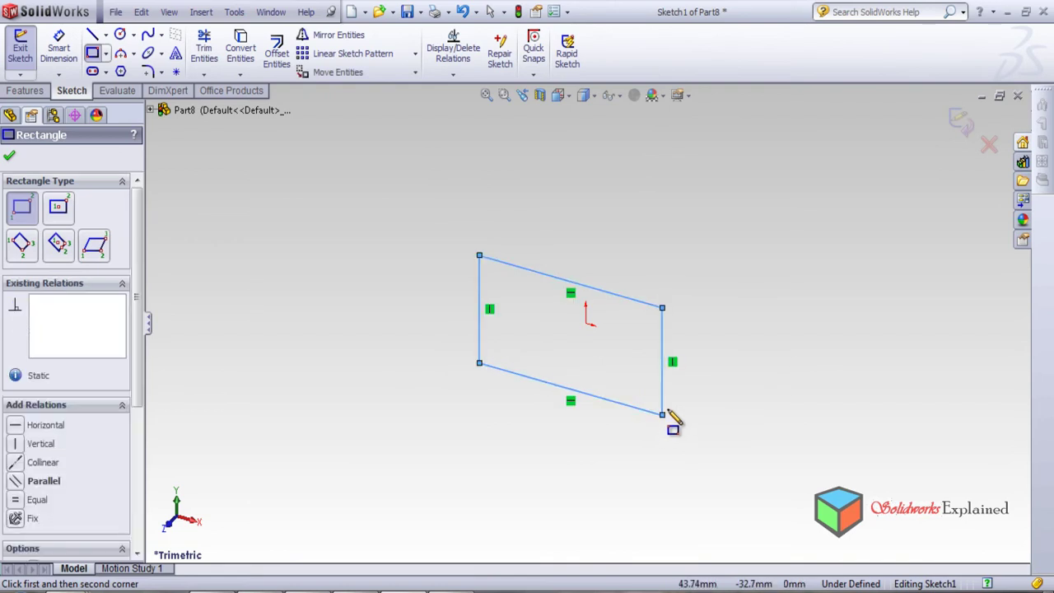
click(9, 157)
Step: Extrude the rectangle as a blind boss 10 mm deep from the sketch plane
click(25, 90)
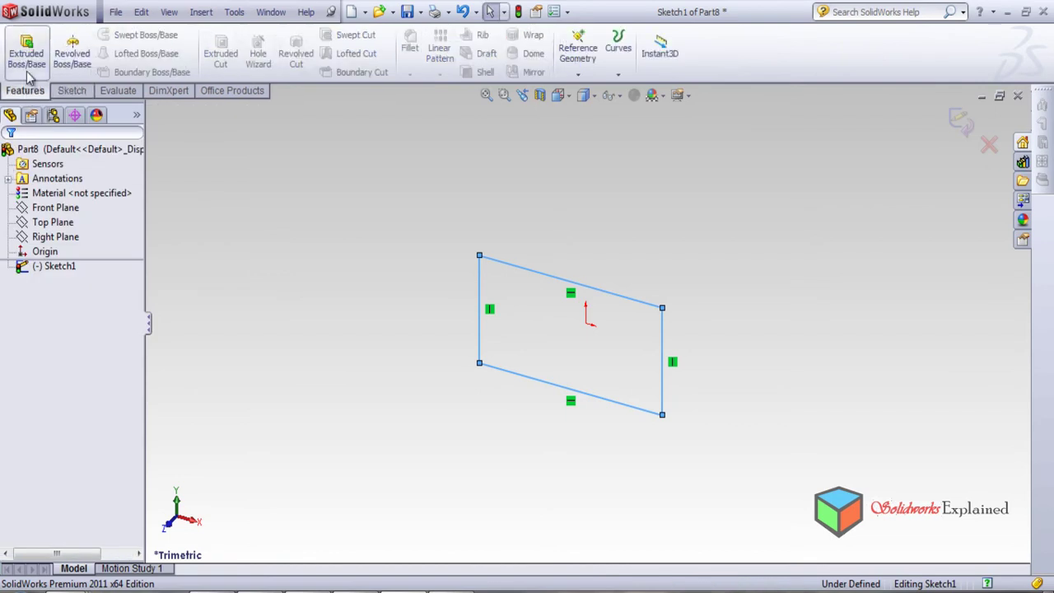
click(25, 58)
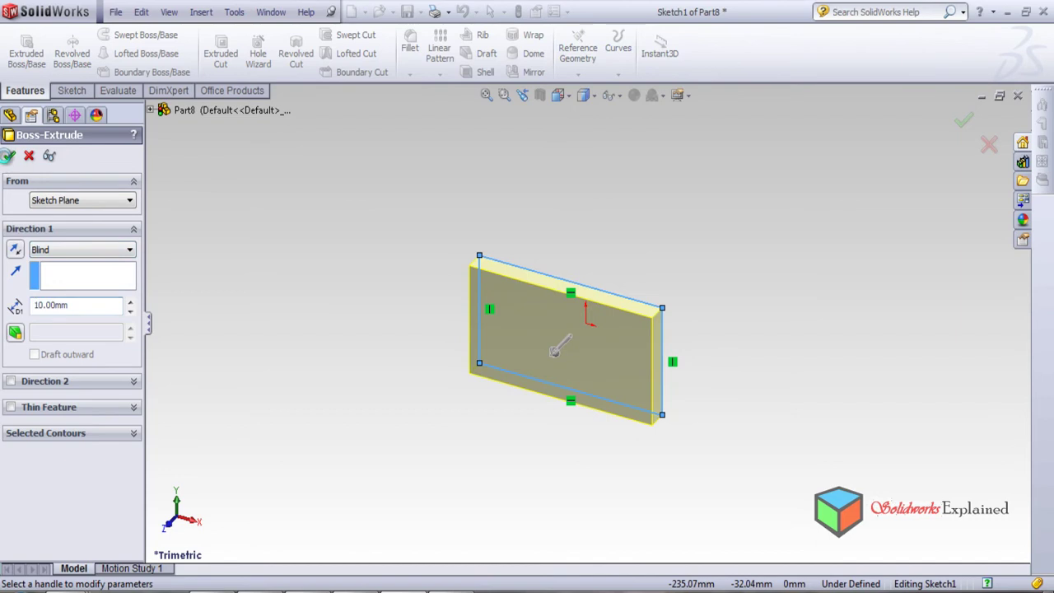
click(7, 155)
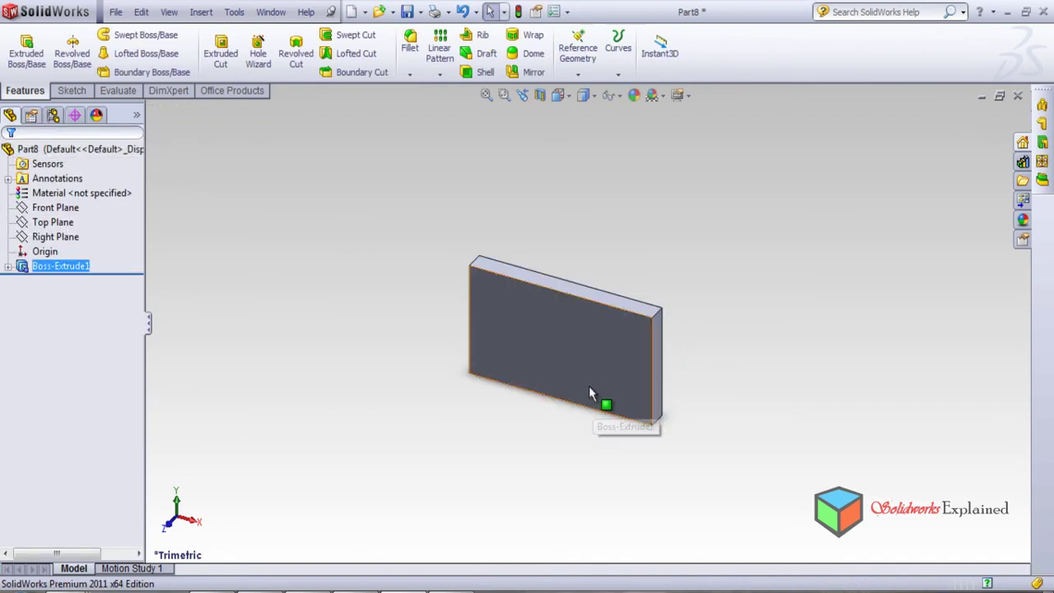
Step: Start a Hole Wizard hole for the plate and set its hole type to Counterbore
right_click(69, 270)
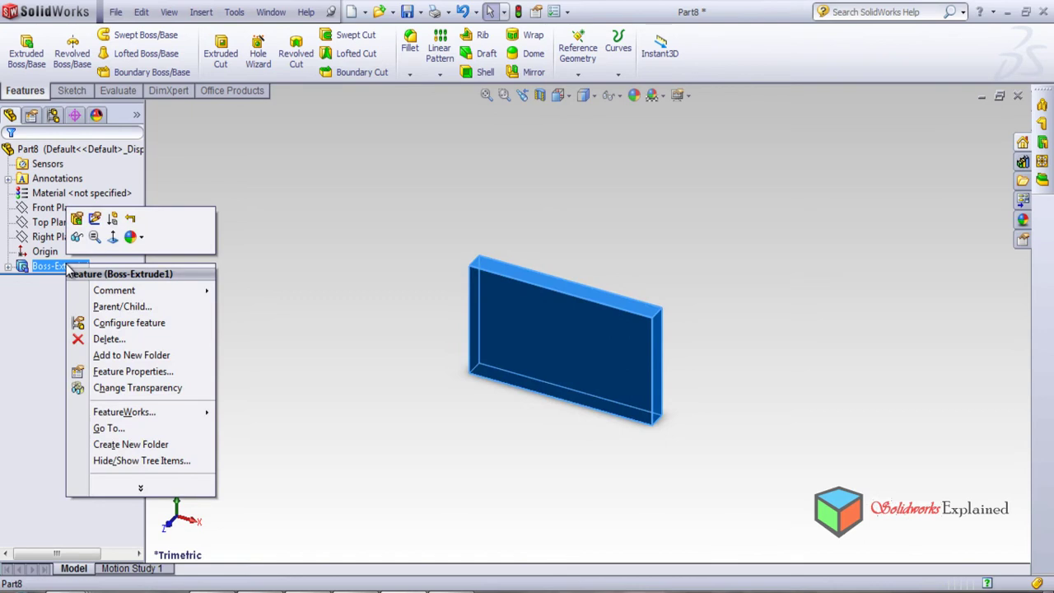
click(110, 247)
click(233, 263)
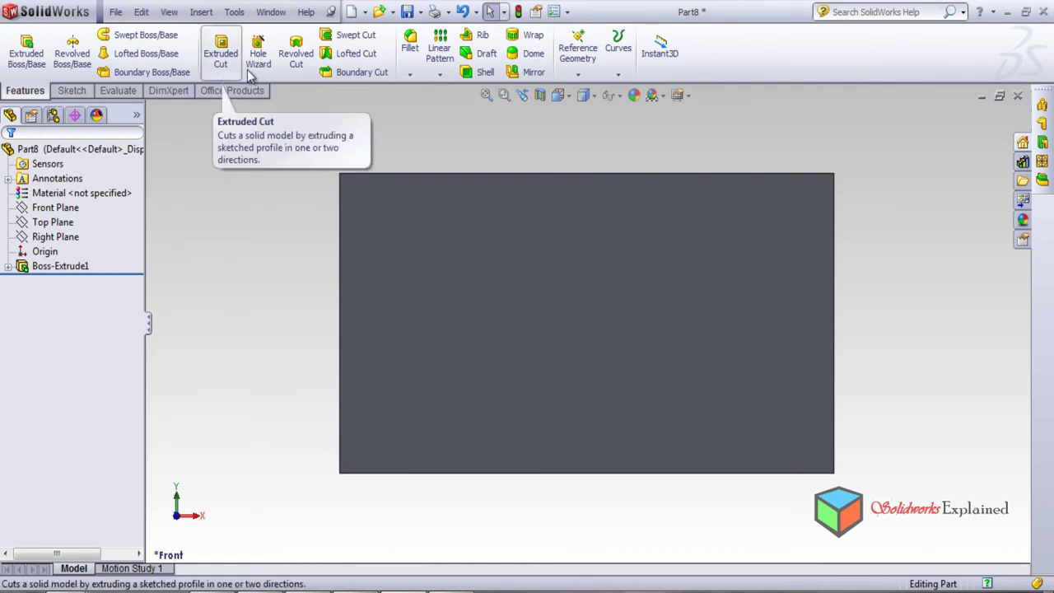
click(253, 70)
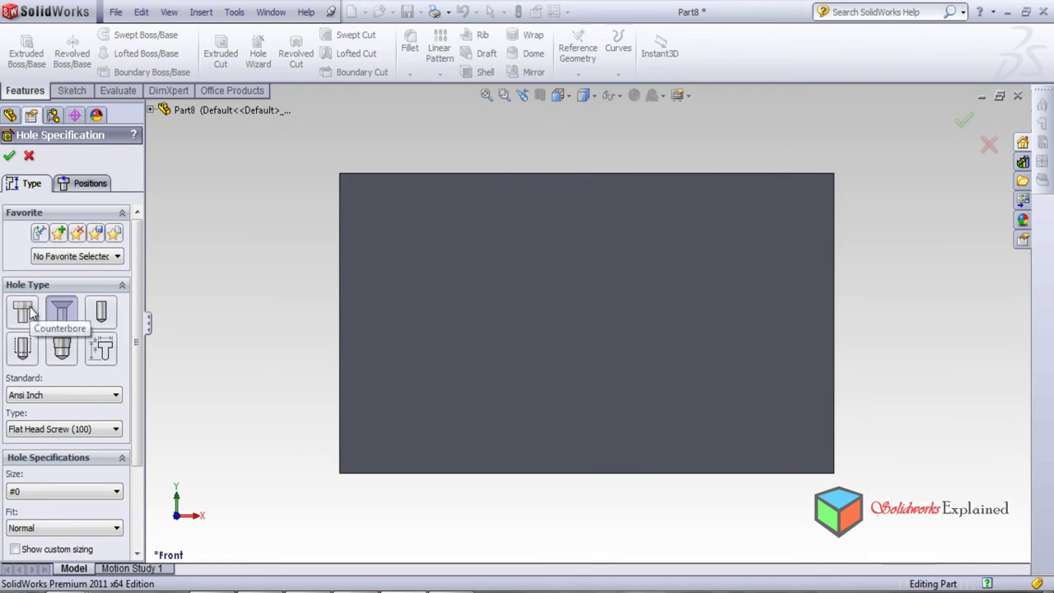
scroll(144, 289, down, 1)
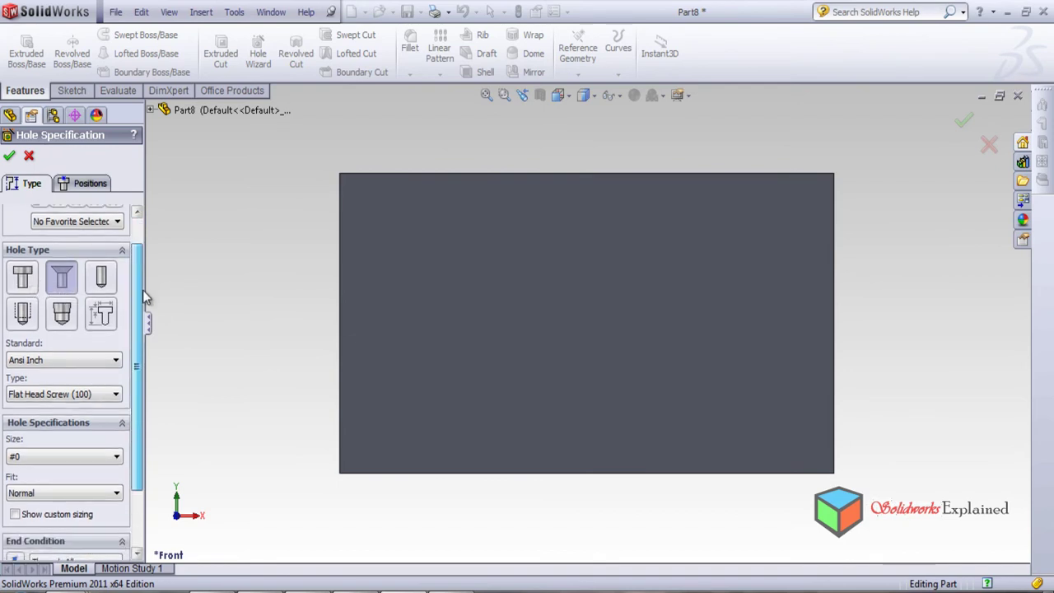
click(22, 278)
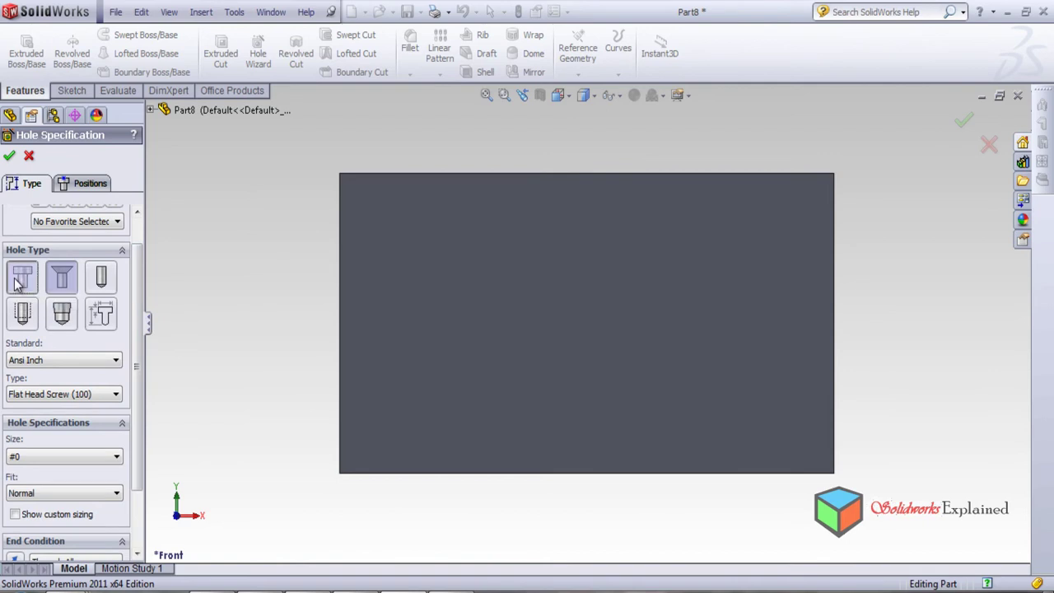
click(20, 283)
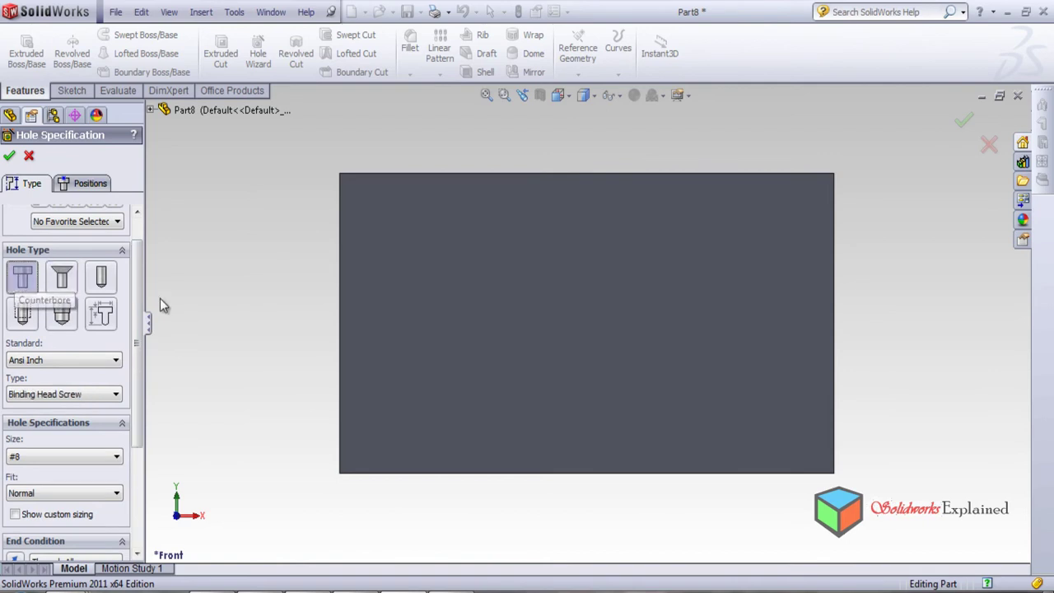
Step: Examine the standards, screw types, sizes, fits and end condition offered for the counterbore hole
drag(135, 310, 137, 337)
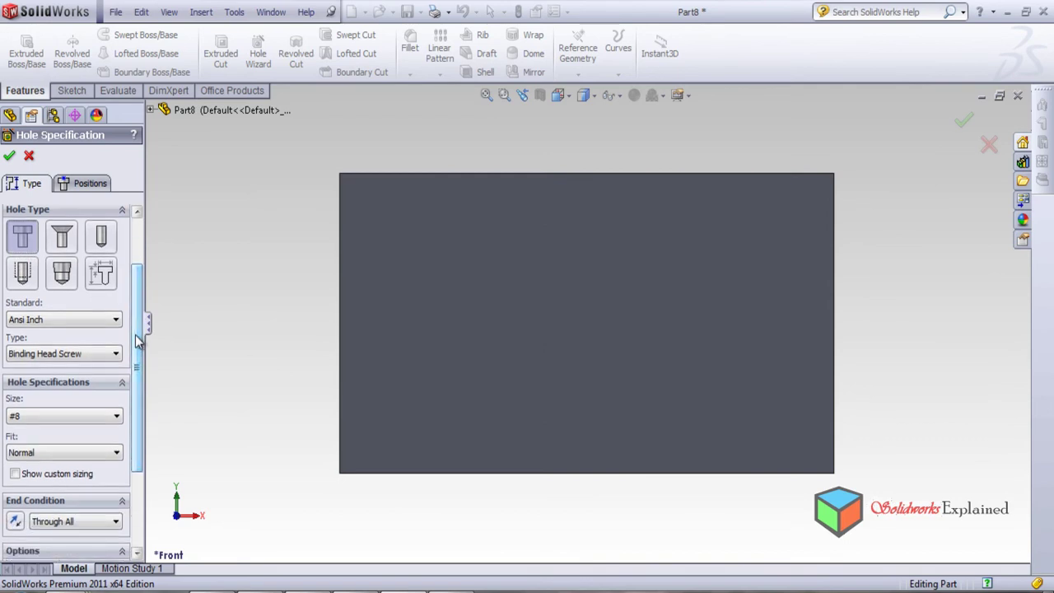
click(62, 320)
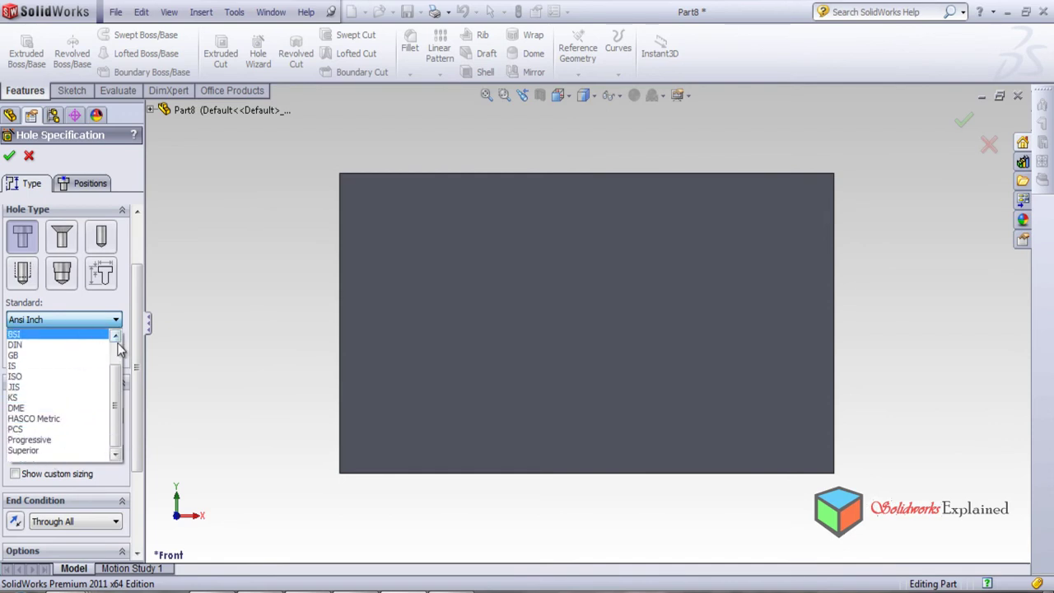
scroll(119, 350, up, 1)
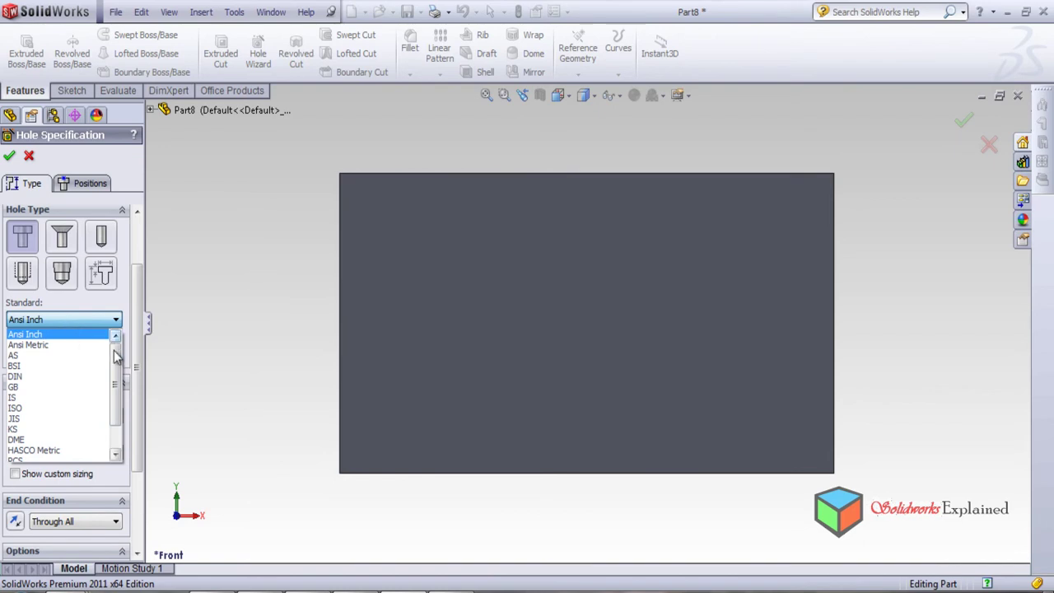
click(78, 320)
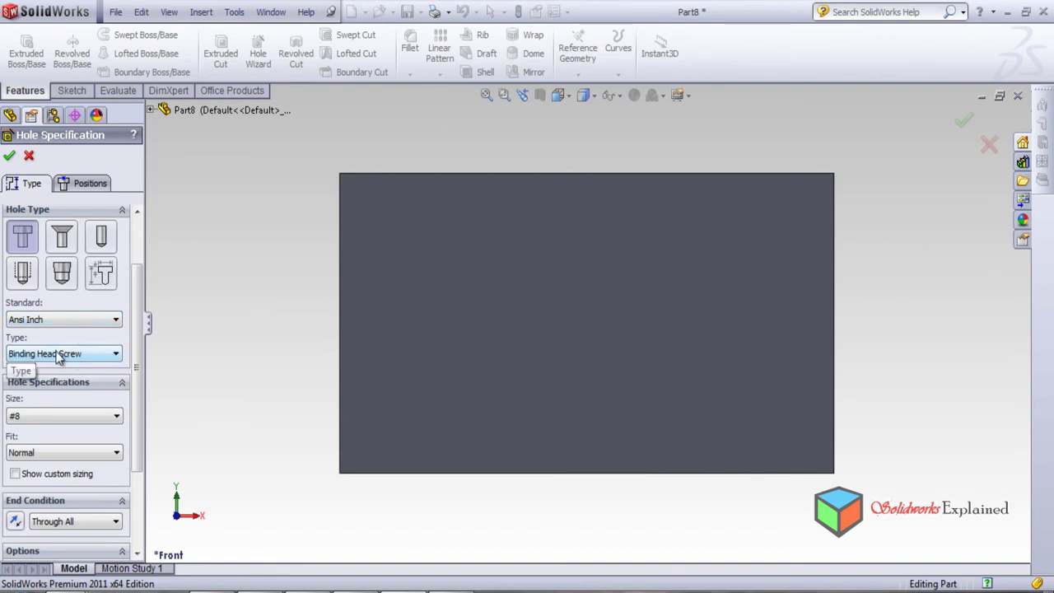
click(84, 354)
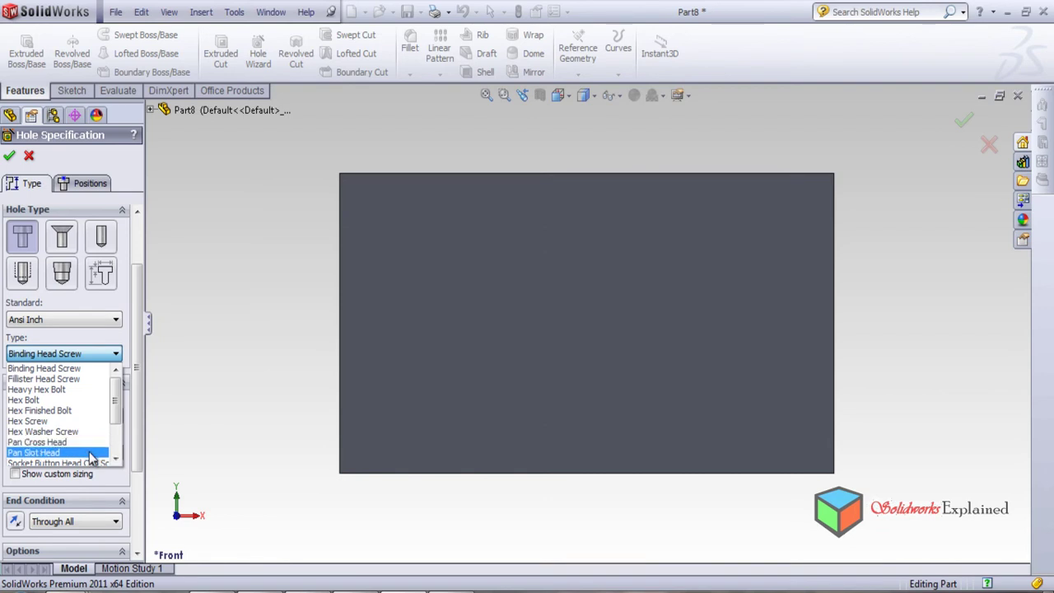
drag(122, 403, 120, 380)
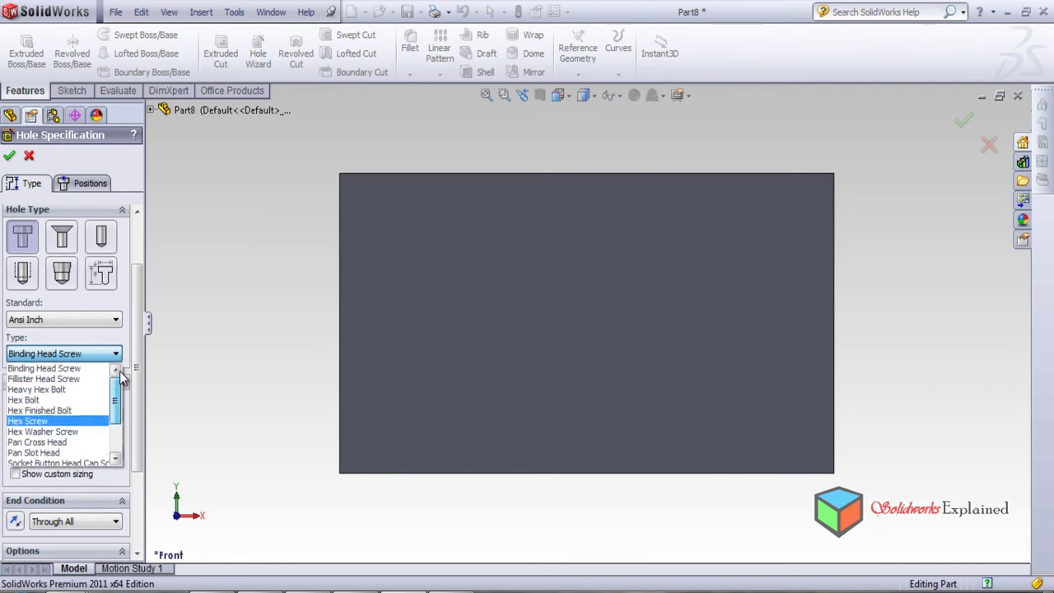
click(73, 353)
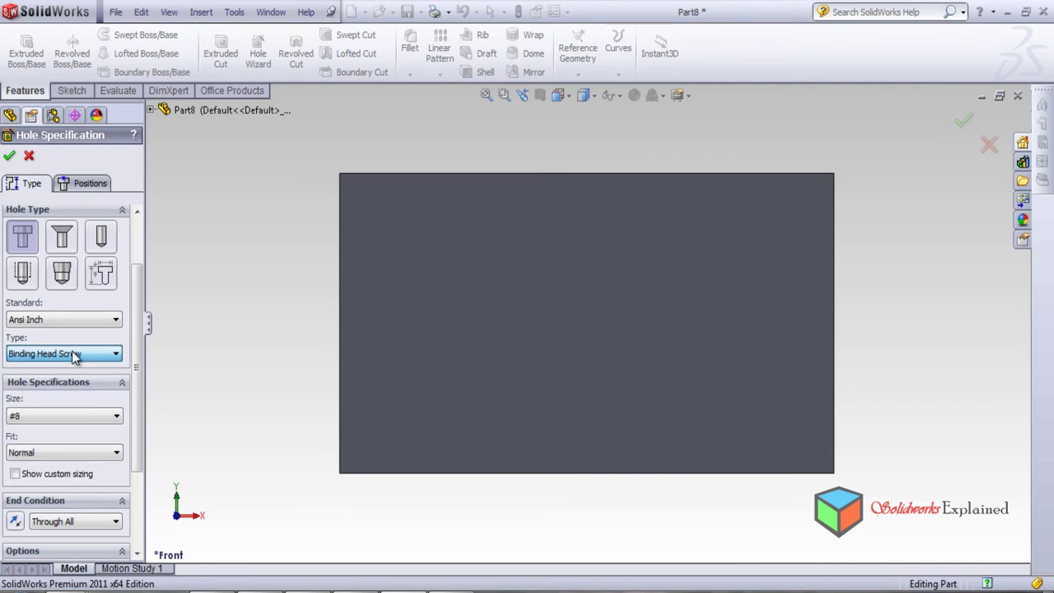
click(77, 417)
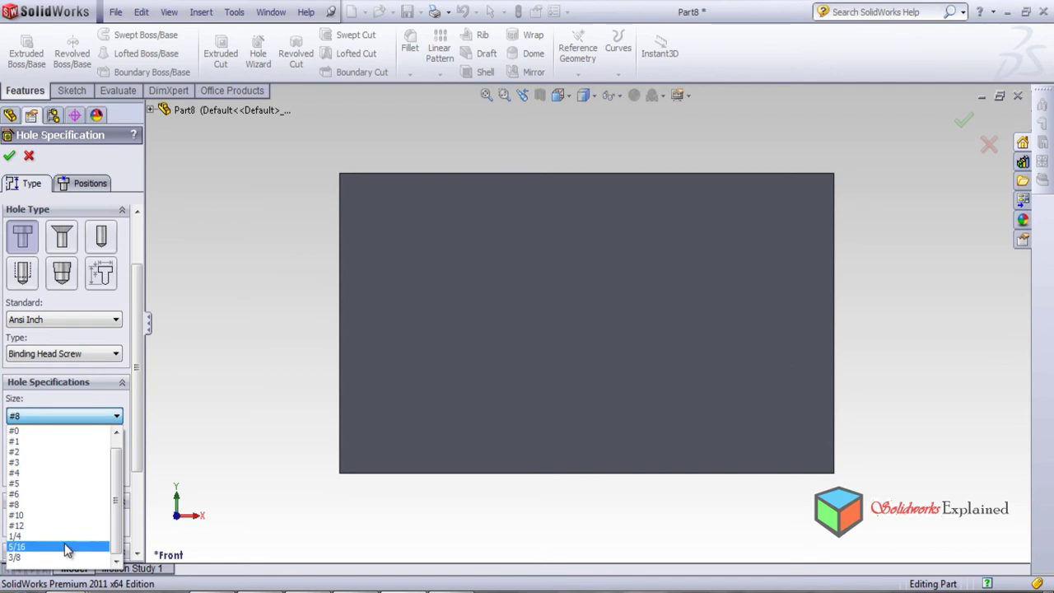
click(57, 420)
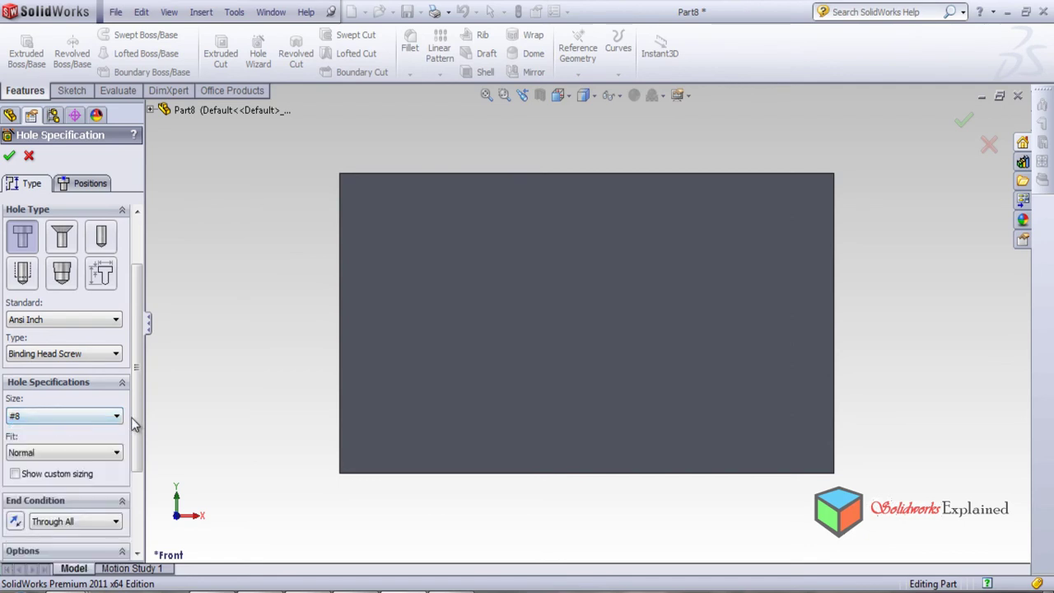
drag(137, 424, 137, 487)
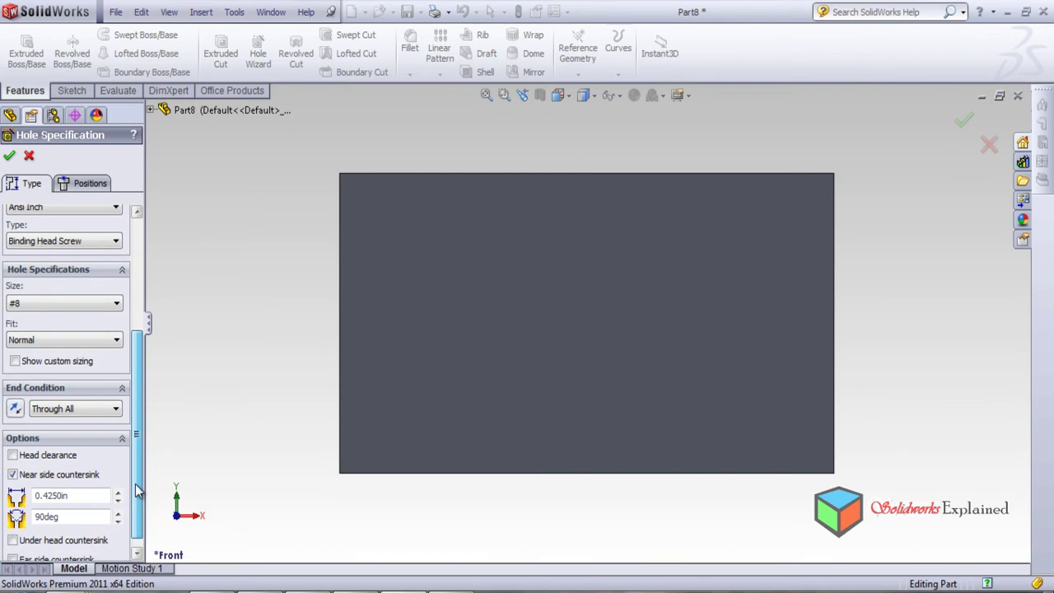
click(47, 340)
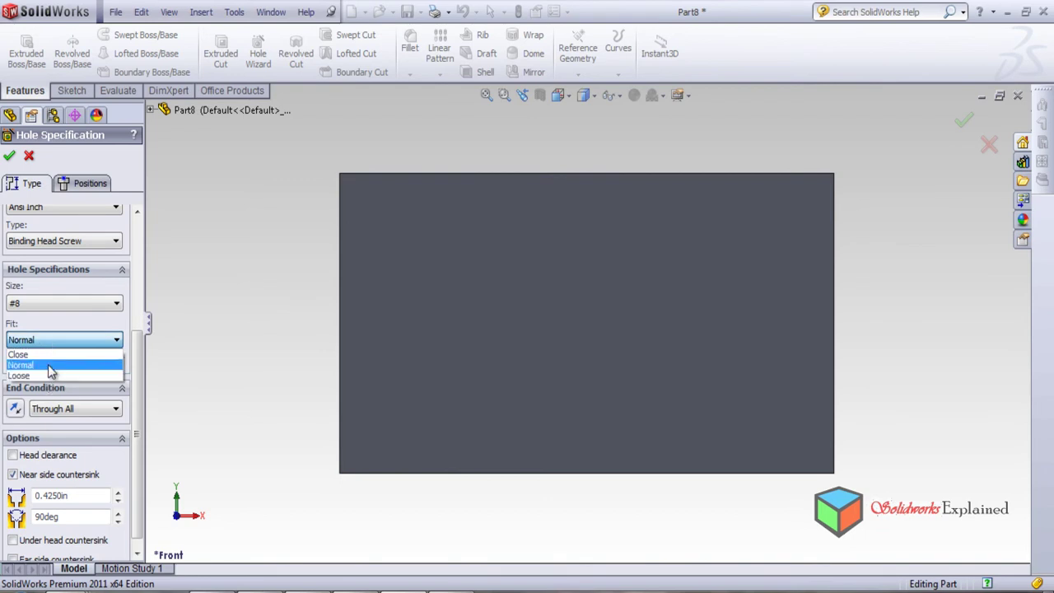
click(97, 339)
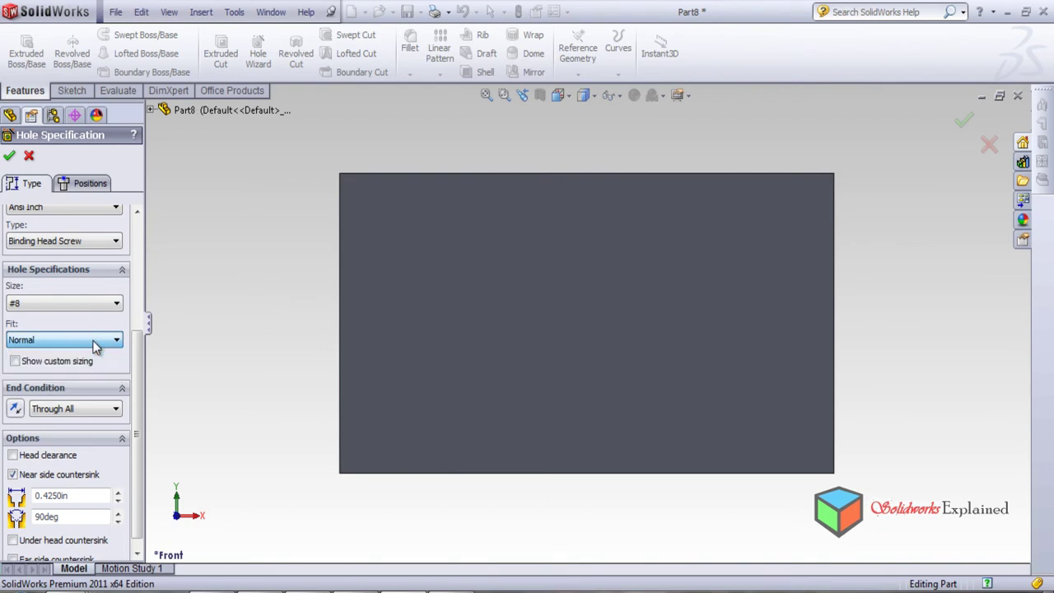
click(96, 411)
click(96, 414)
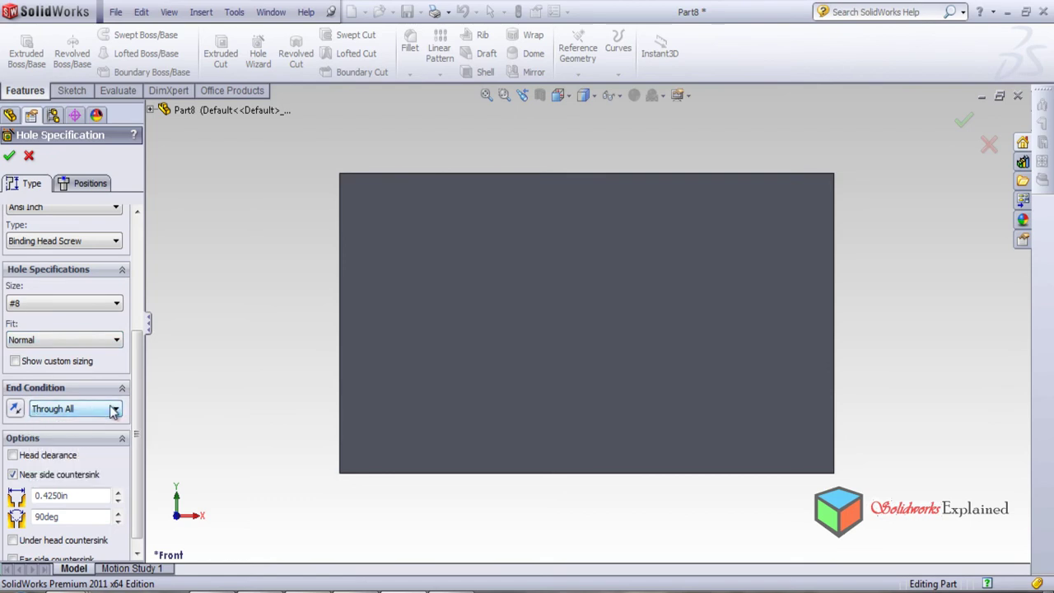
drag(136, 420, 147, 262)
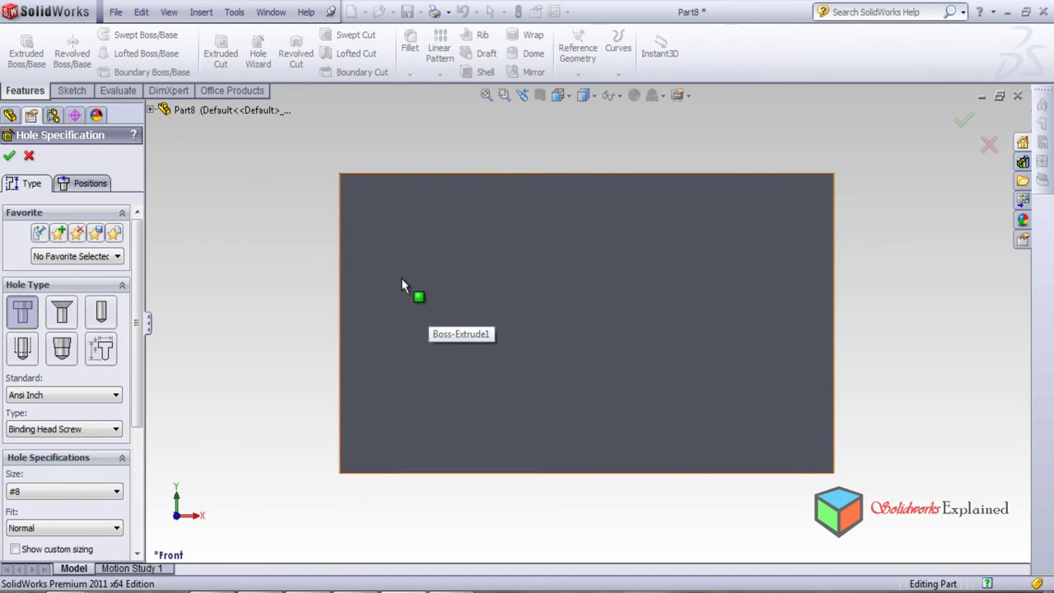
Step: Try to create the counterbore hole with only the plate's front face selected
click(401, 227)
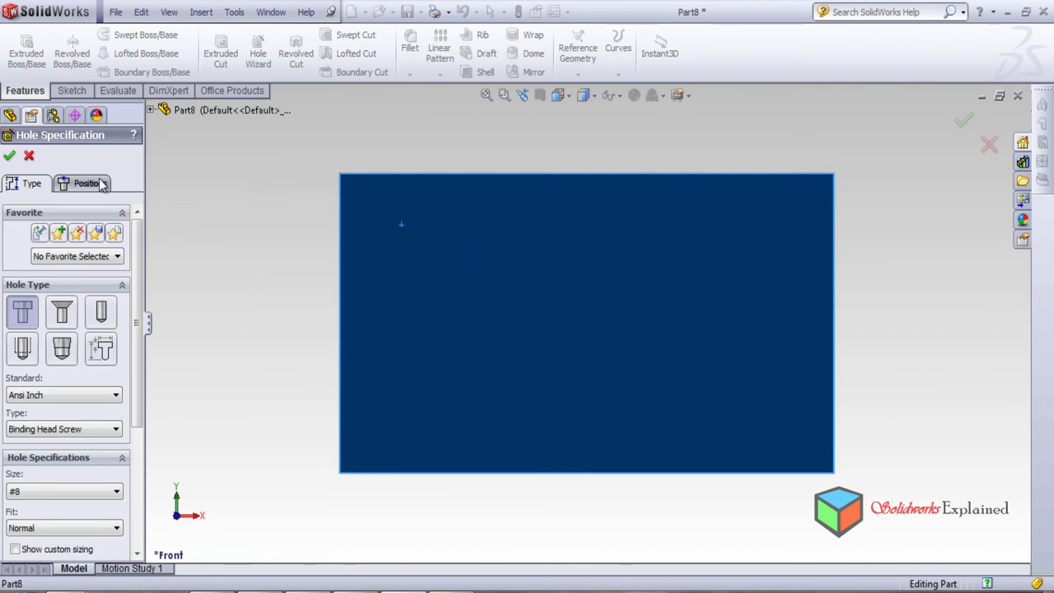
click(85, 183)
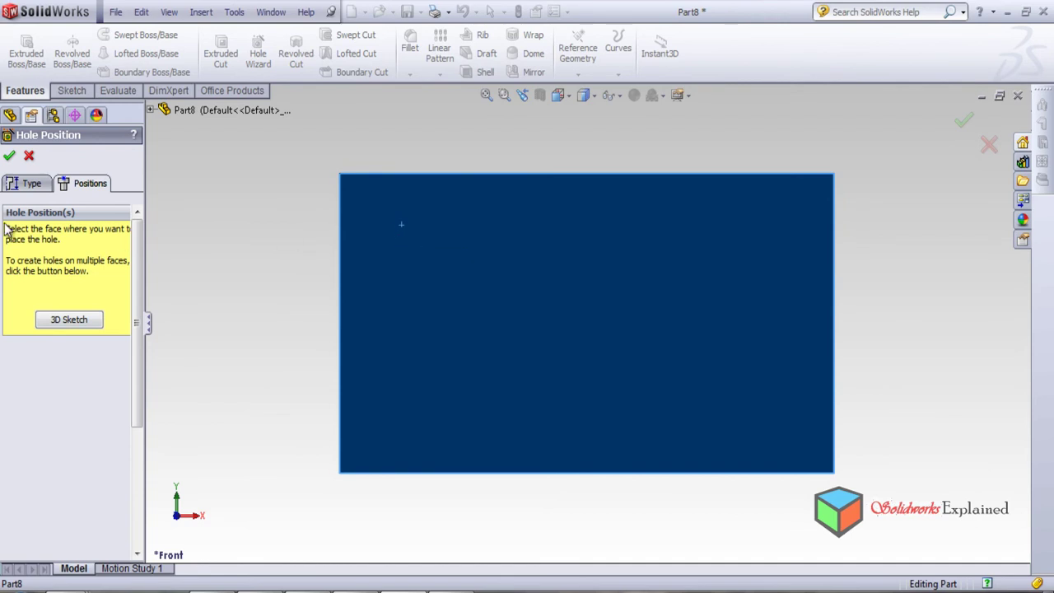
click(33, 183)
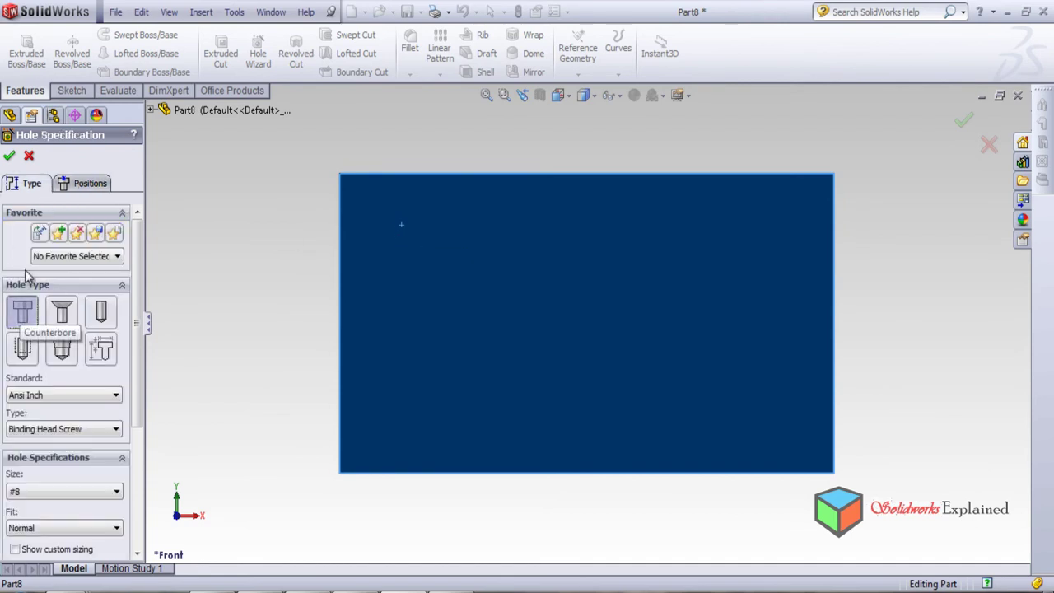
click(11, 157)
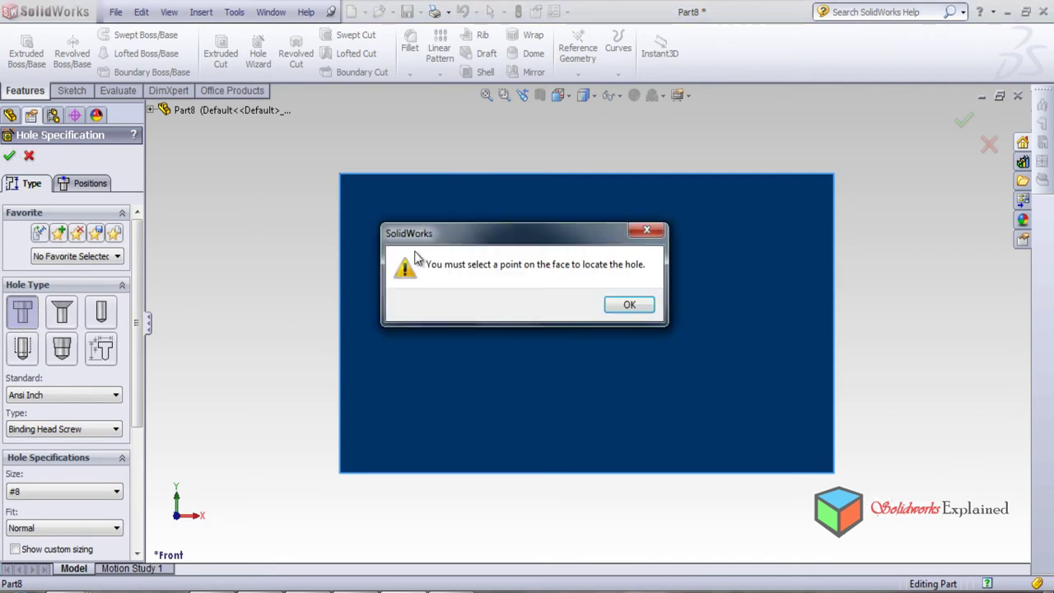
click(629, 305)
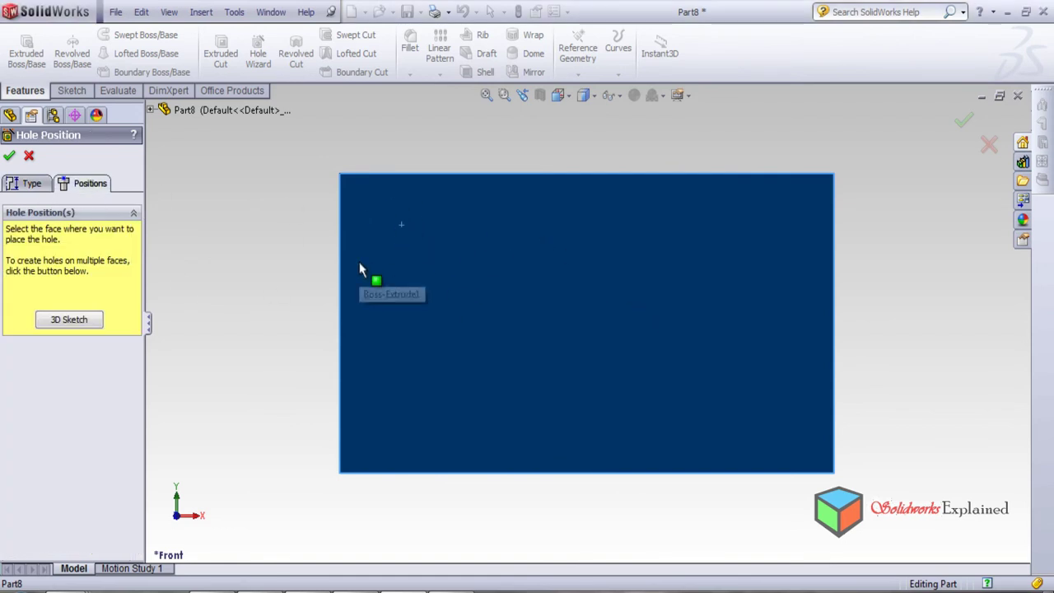
Step: Place the counterbore hole near the upper-left corner of the plate's front face and finish it
click(404, 211)
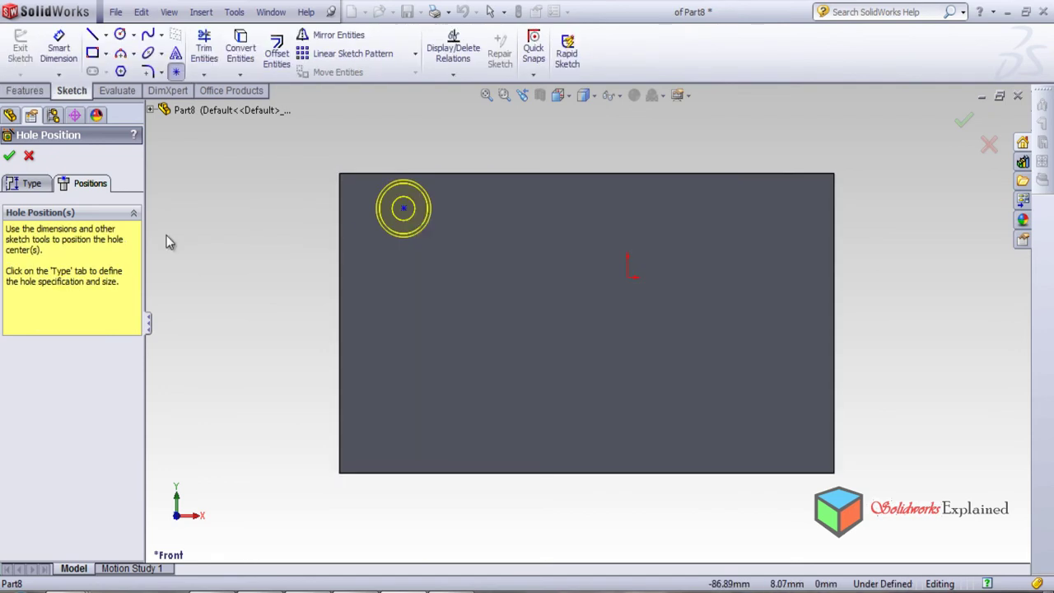
click(9, 159)
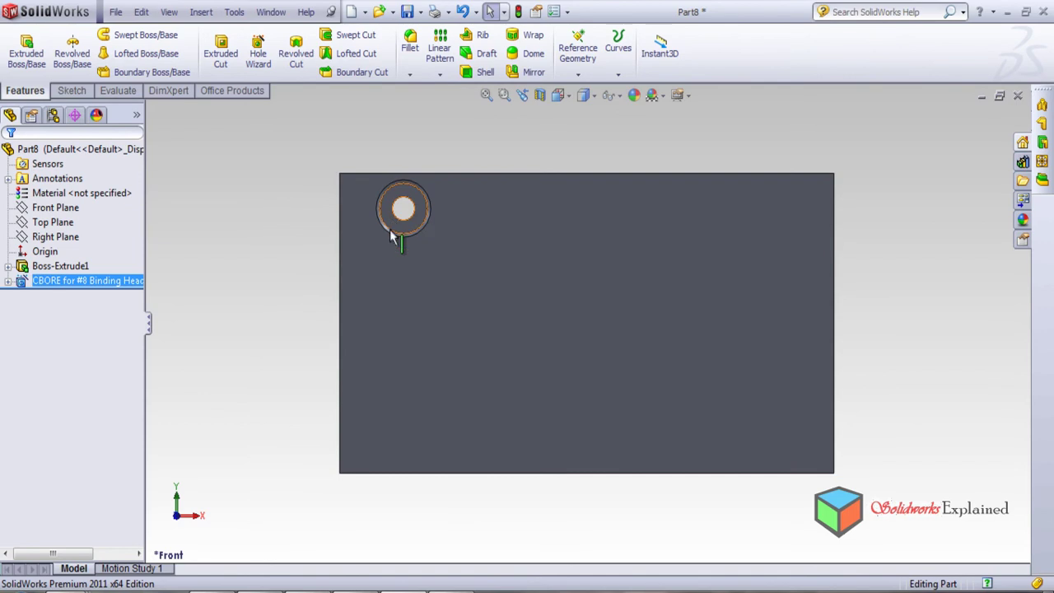
Step: Inspect the finished counterbore hole near the plate's corner from a slightly tilted angle
mouse_move(412, 300)
middle_down()
mouse_move(410, 256)
mouse_move(384, 228)
mouse_move(400, 269)
mouse_move(435, 236)
mouse_move(418, 283)
middle_up()
scroll(382, 191, down, 5)
middle_drag(487, 246, 518, 282)
scroll(512, 278, up, 5)
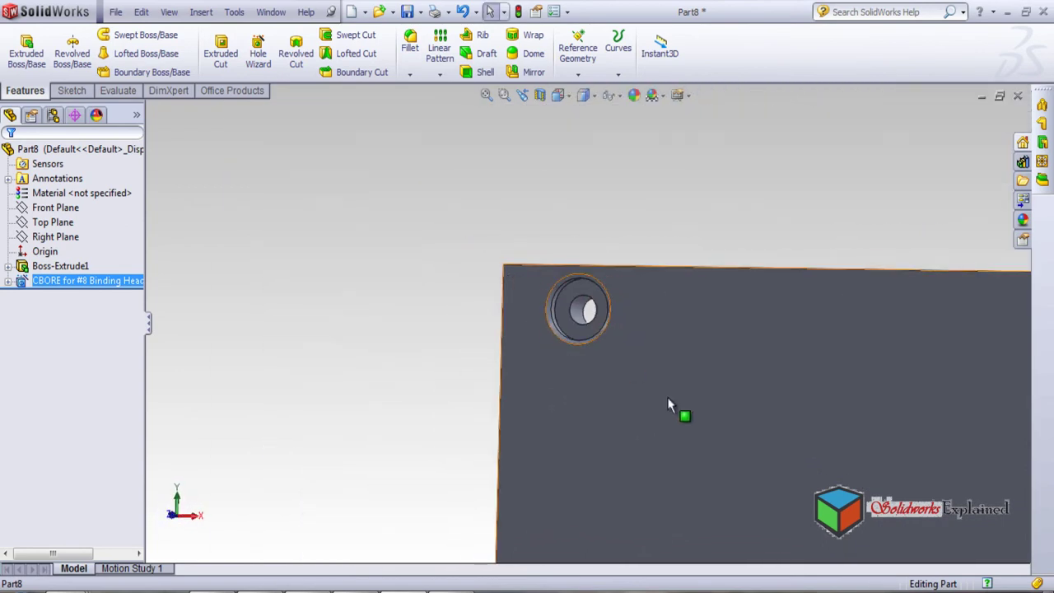
Step: Orient the view normal to the counterbore feature's front side and examine the hole up close
click(46, 282)
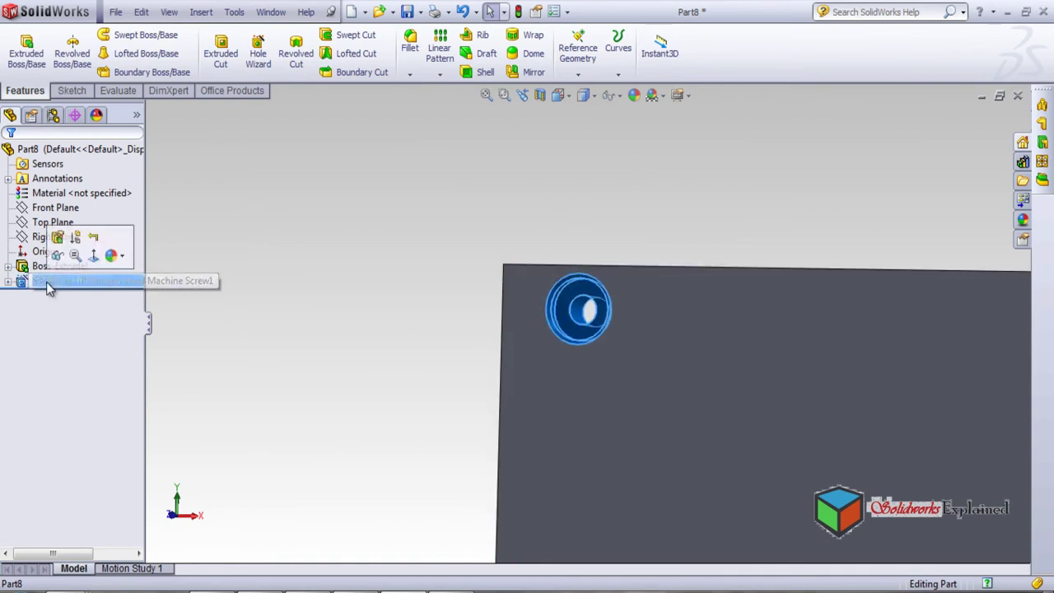
right_click(46, 281)
click(93, 257)
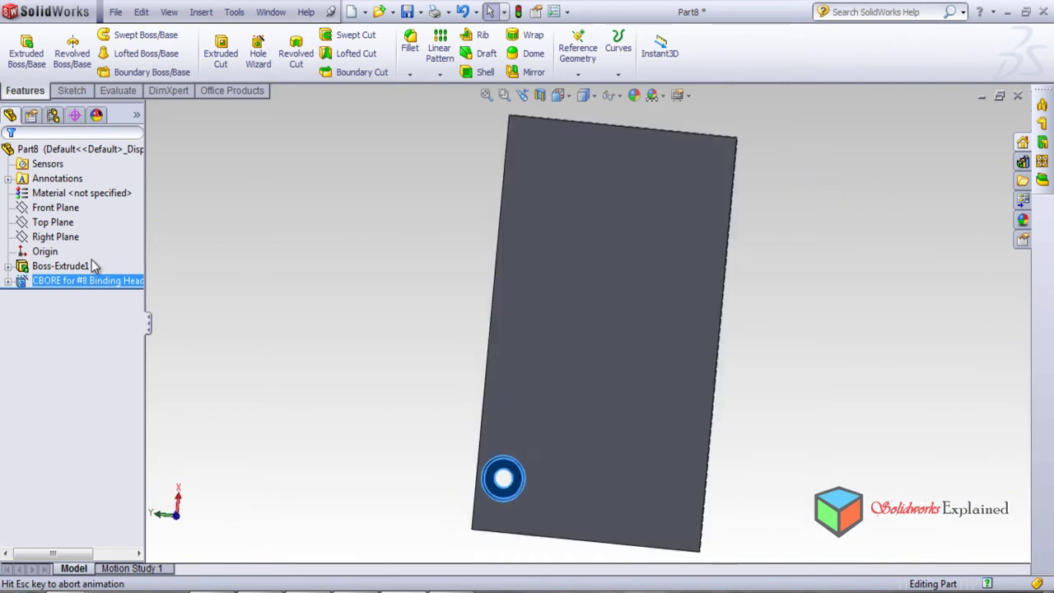
right_click(96, 282)
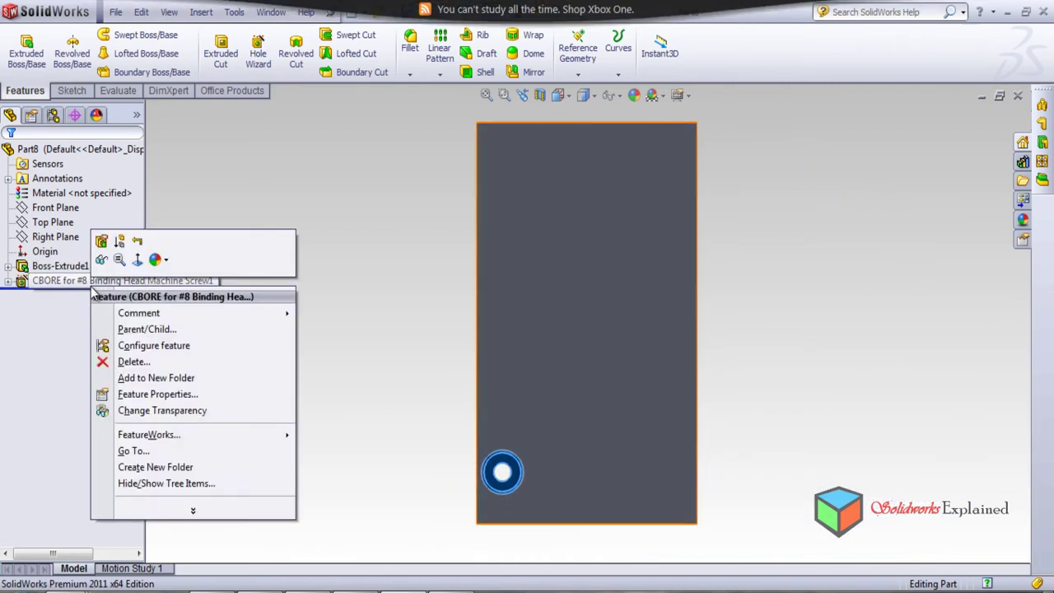
click(138, 259)
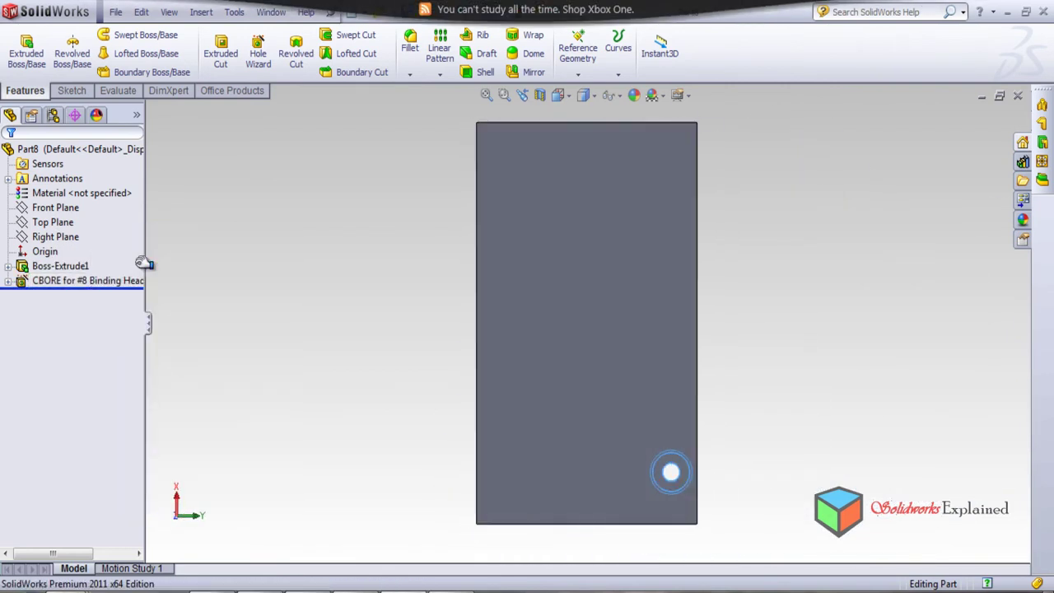
right_click(93, 282)
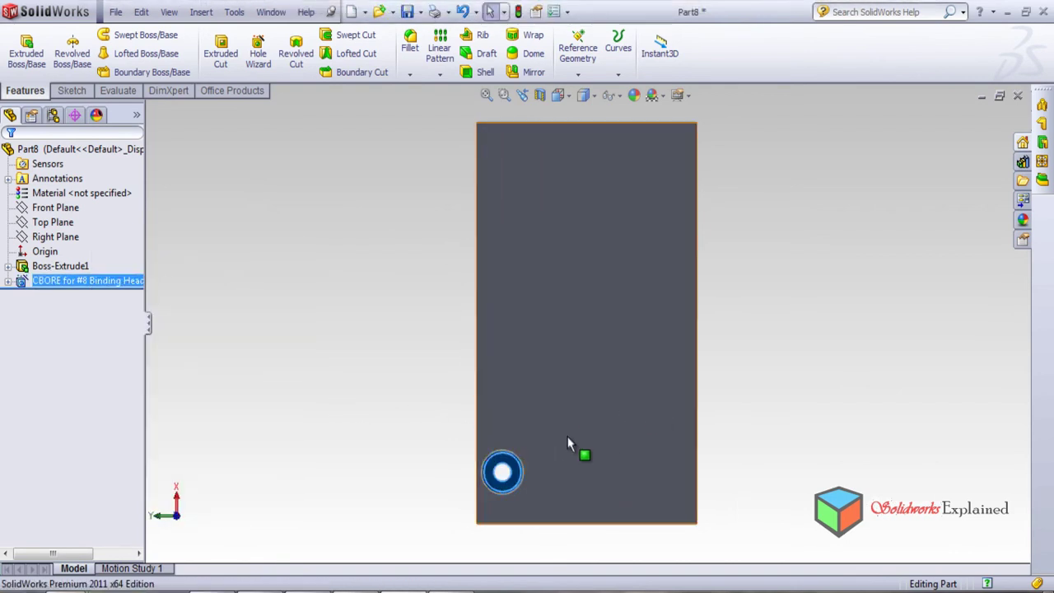
key(z)
scroll(513, 287, down, 5)
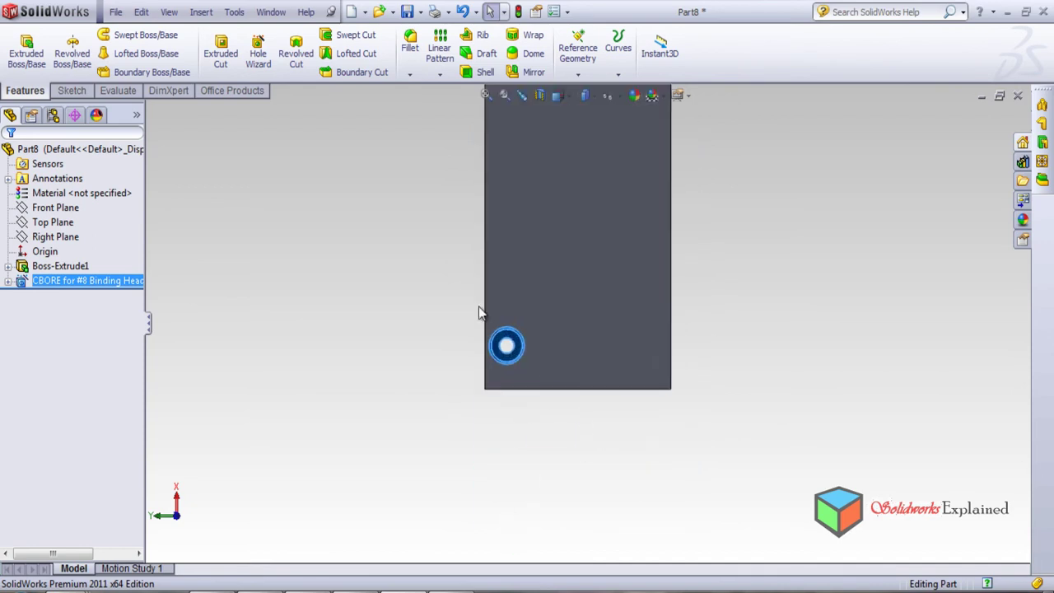
click(379, 329)
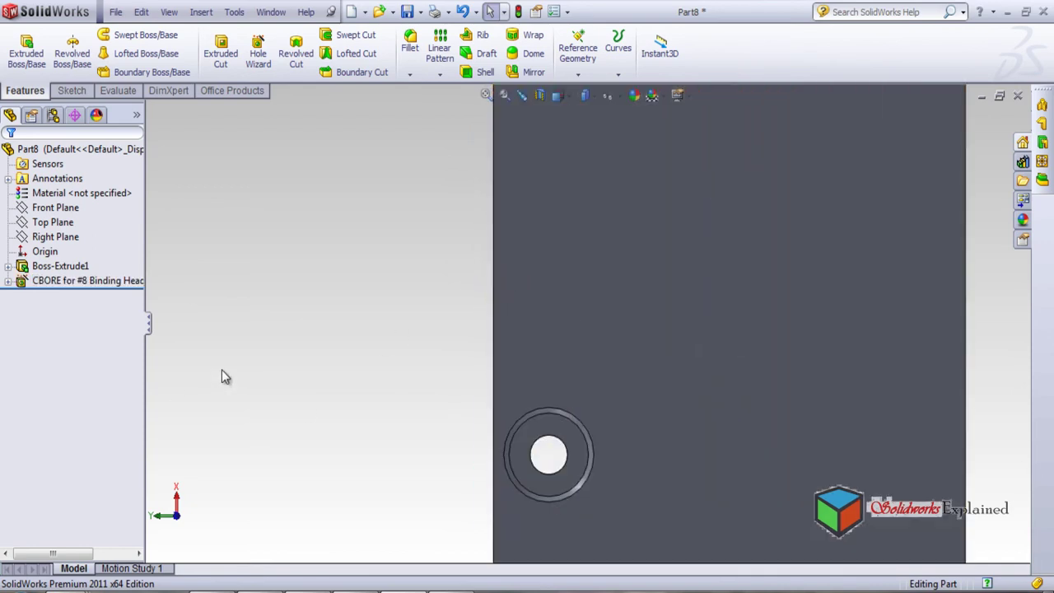
Step: Start another Hole Wizard counterbore hole in Ansi Inch and set its screw type to Socket Head Shoulder Screw
click(258, 58)
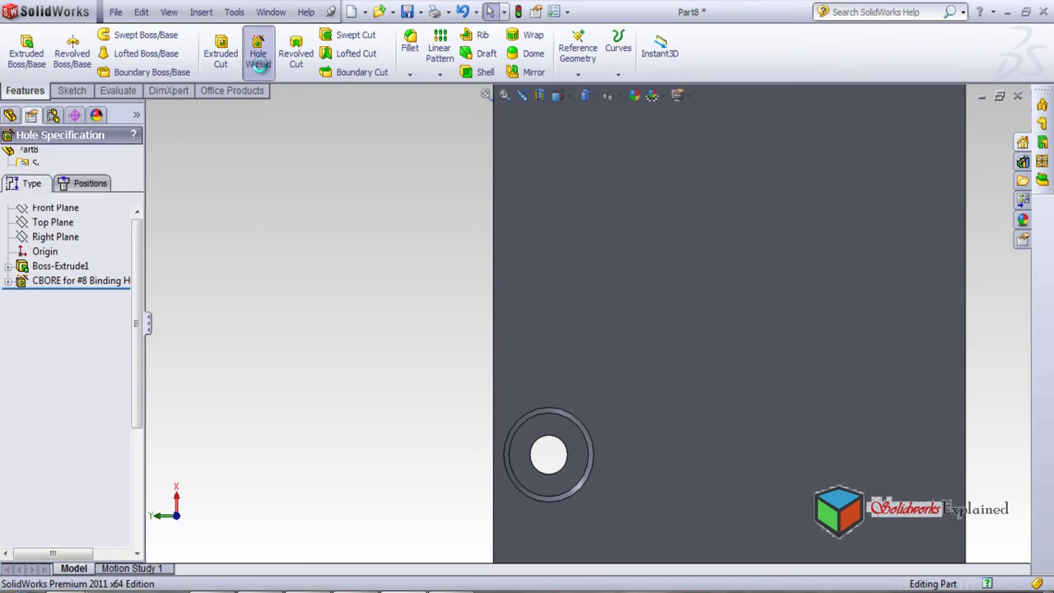
click(59, 431)
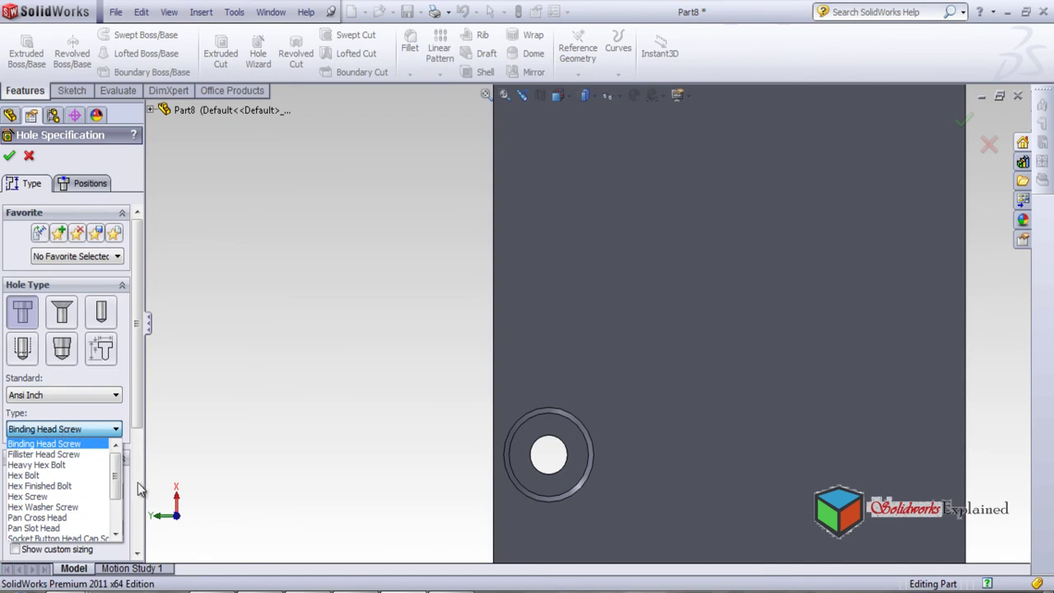
drag(117, 492, 118, 510)
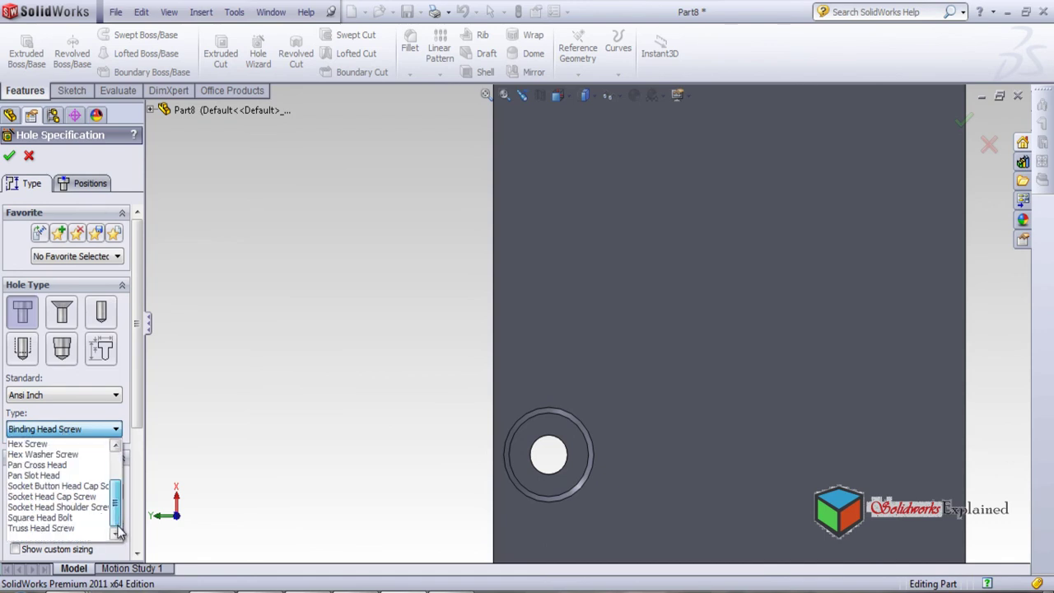
click(78, 507)
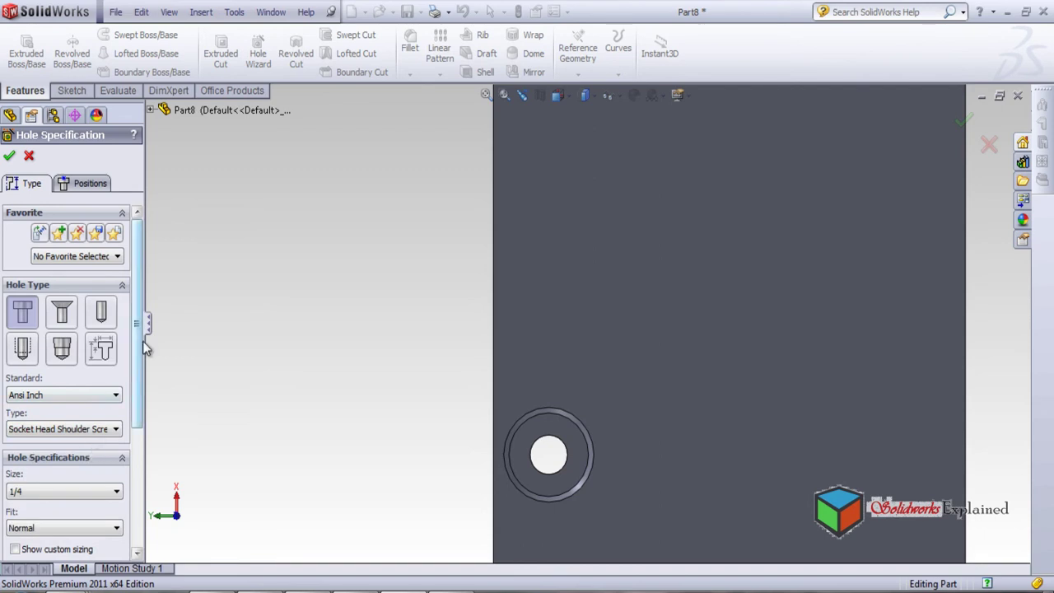
Step: Place the hole on the plate's front face near the first one and dimension its centre 10 mm from the nearest long edge
click(77, 185)
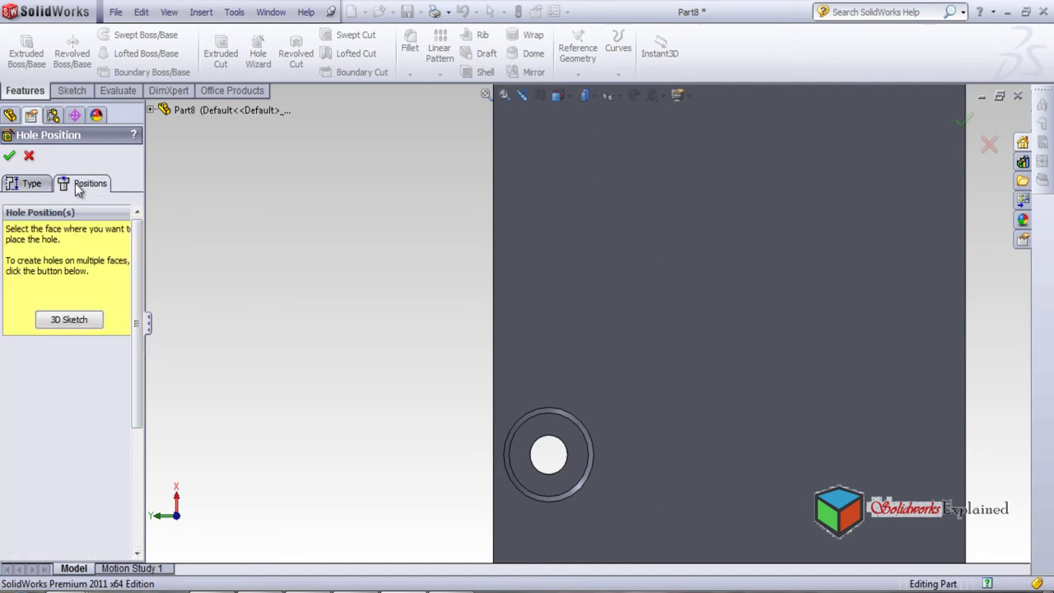
click(584, 305)
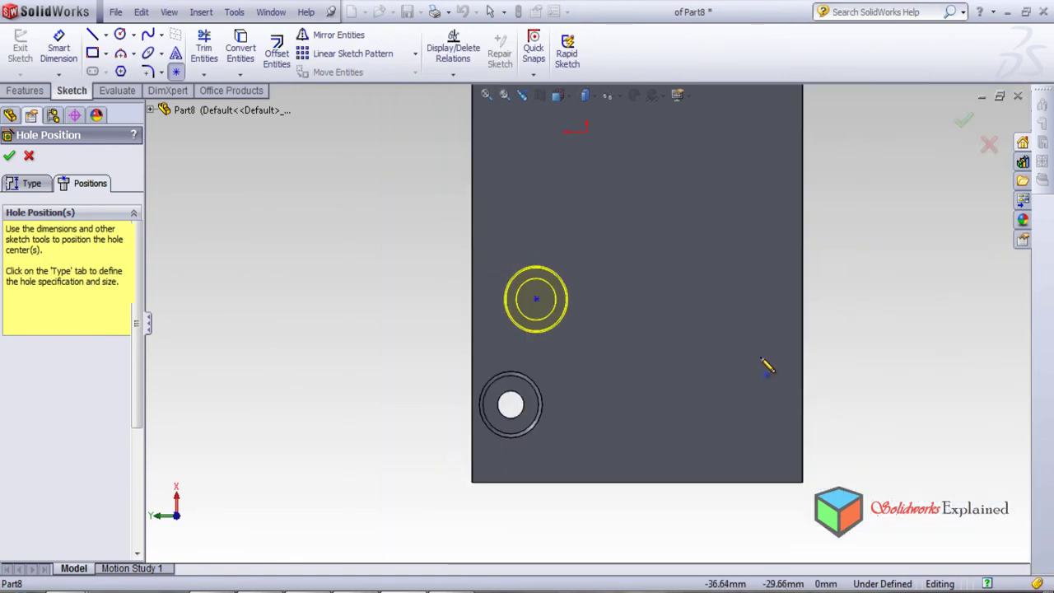
click(57, 45)
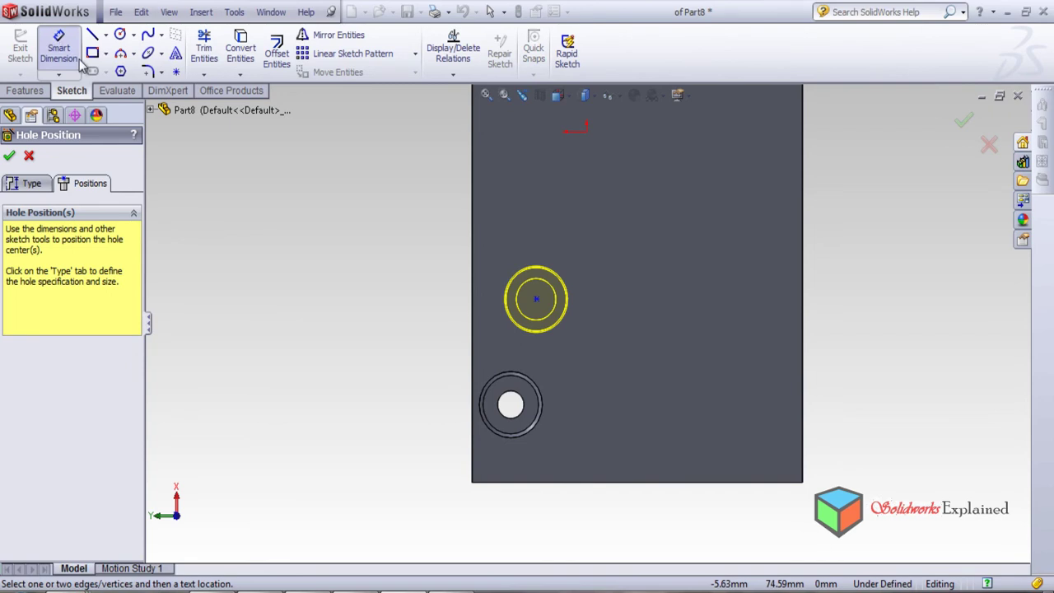
click(535, 302)
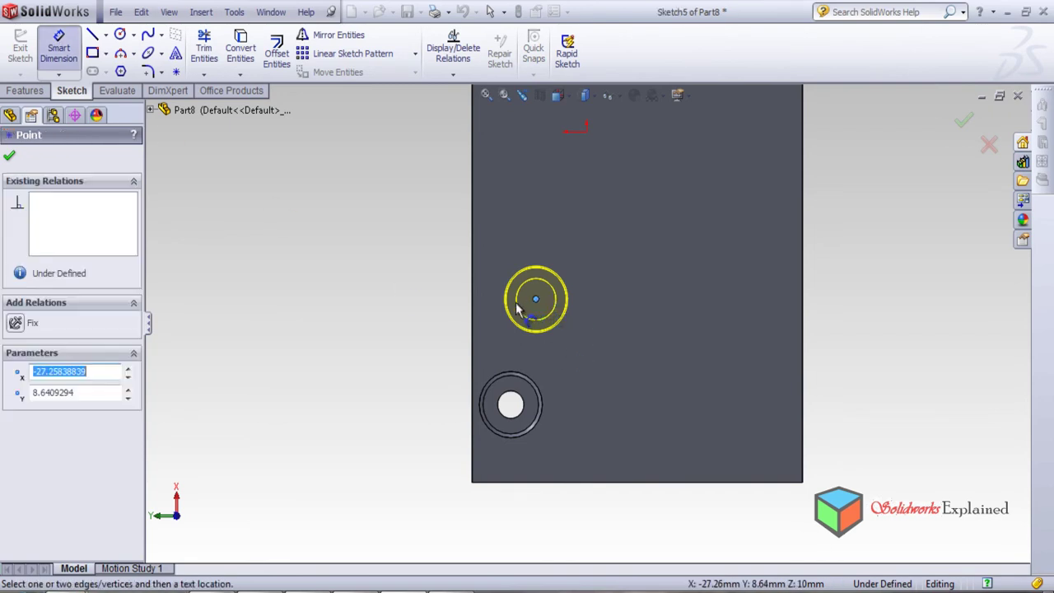
click(474, 307)
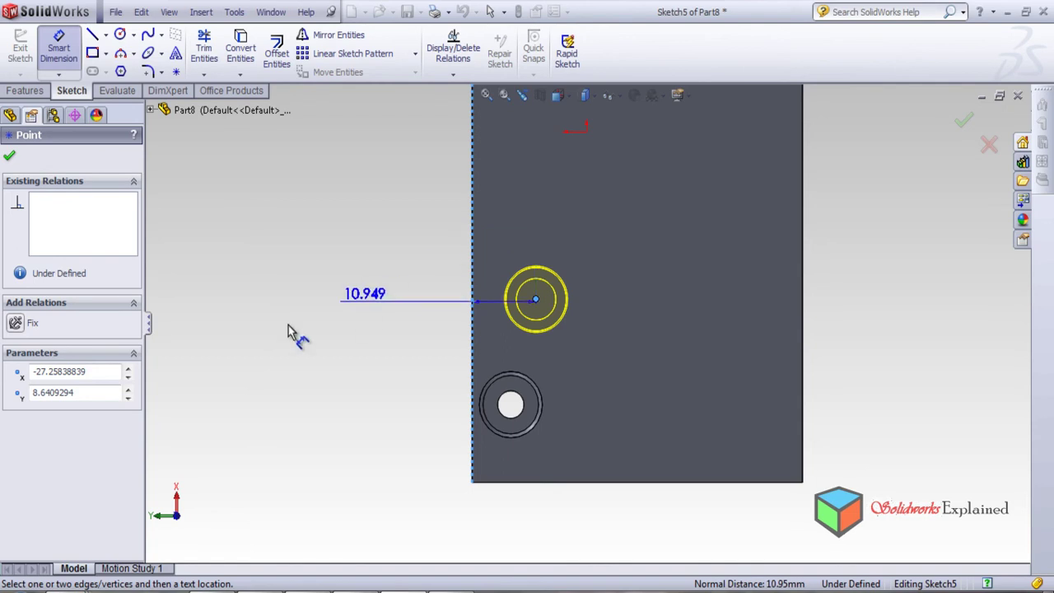
click(508, 244)
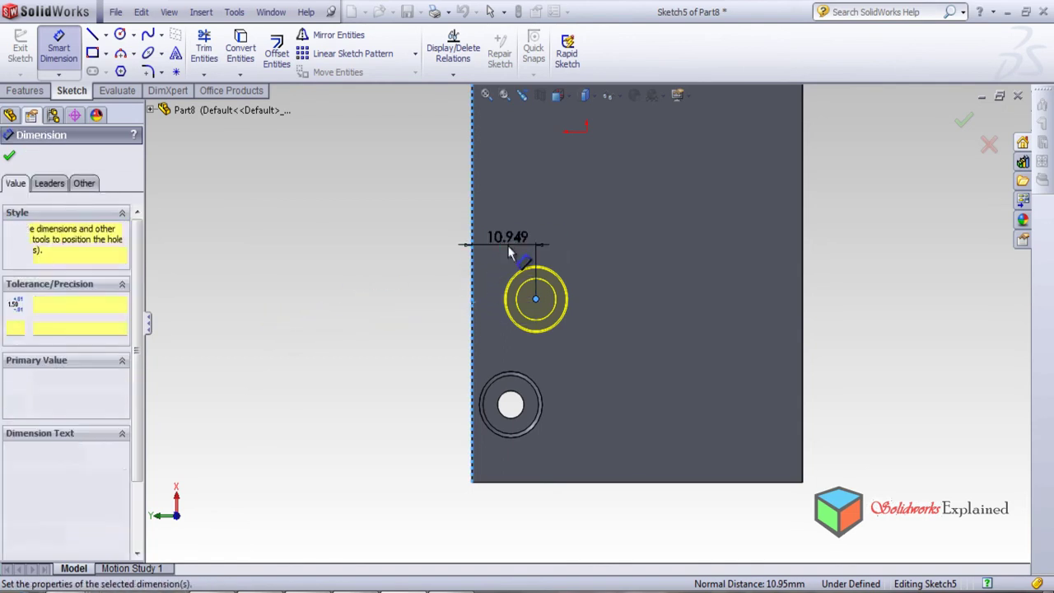
text(10)
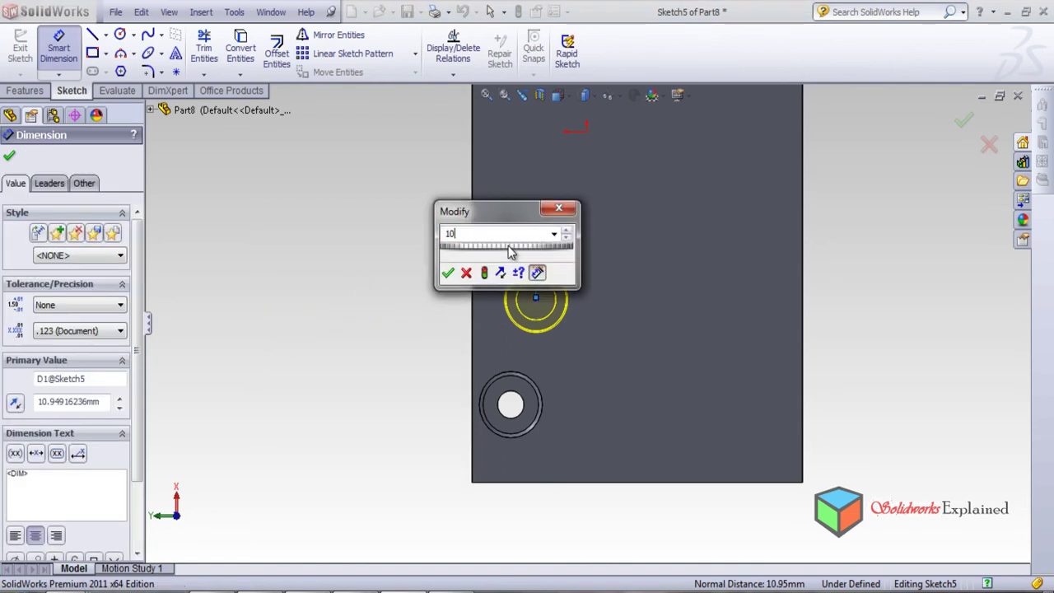
key(Return)
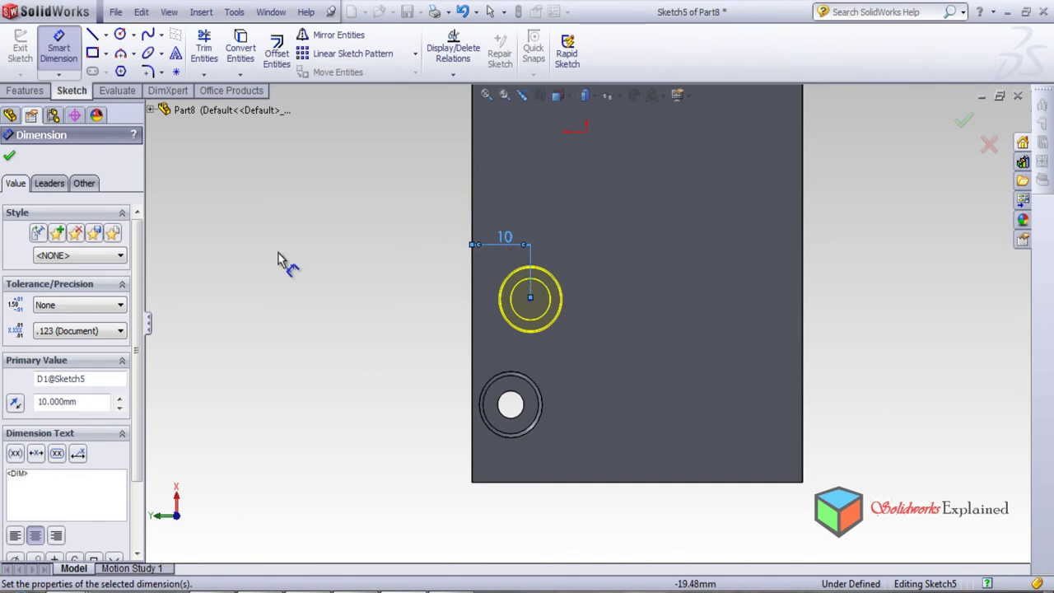
Step: Dimension the new hole's centre 30 mm from the plate's short edge near the first hole and finish the hole
click(530, 299)
click(547, 482)
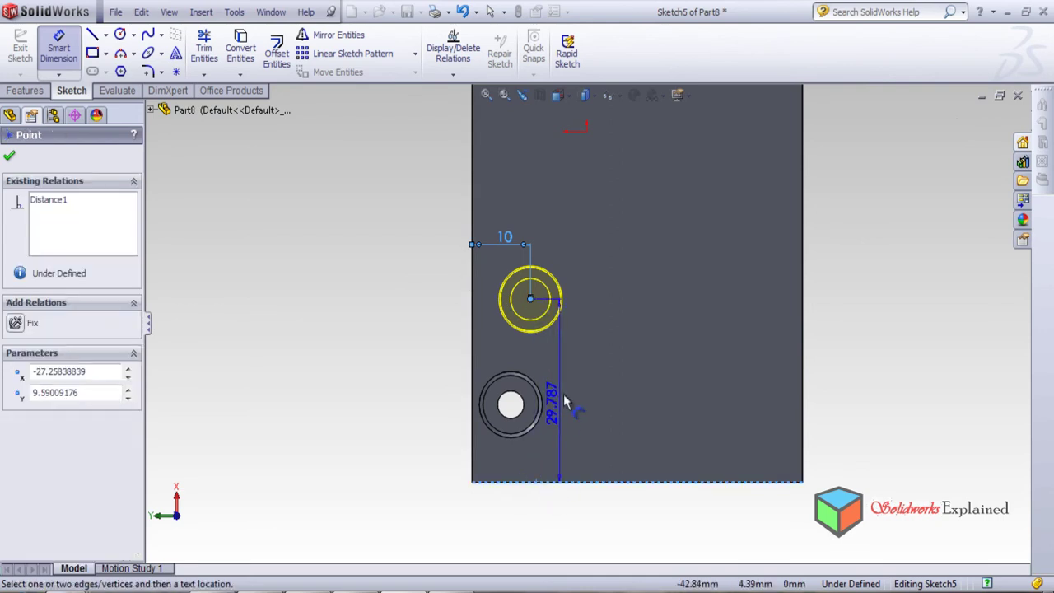
click(565, 387)
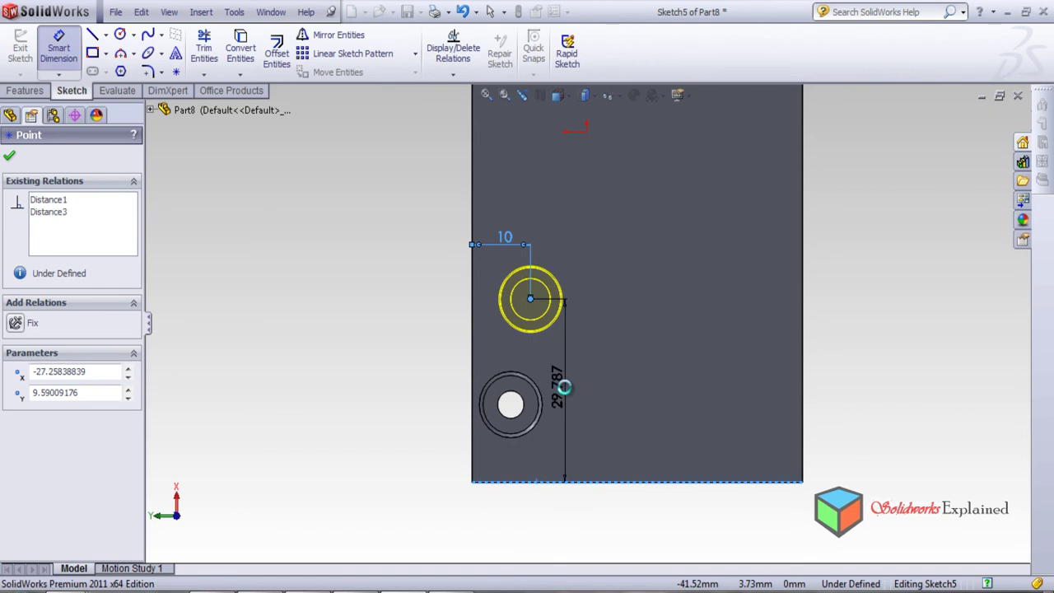
text(30)
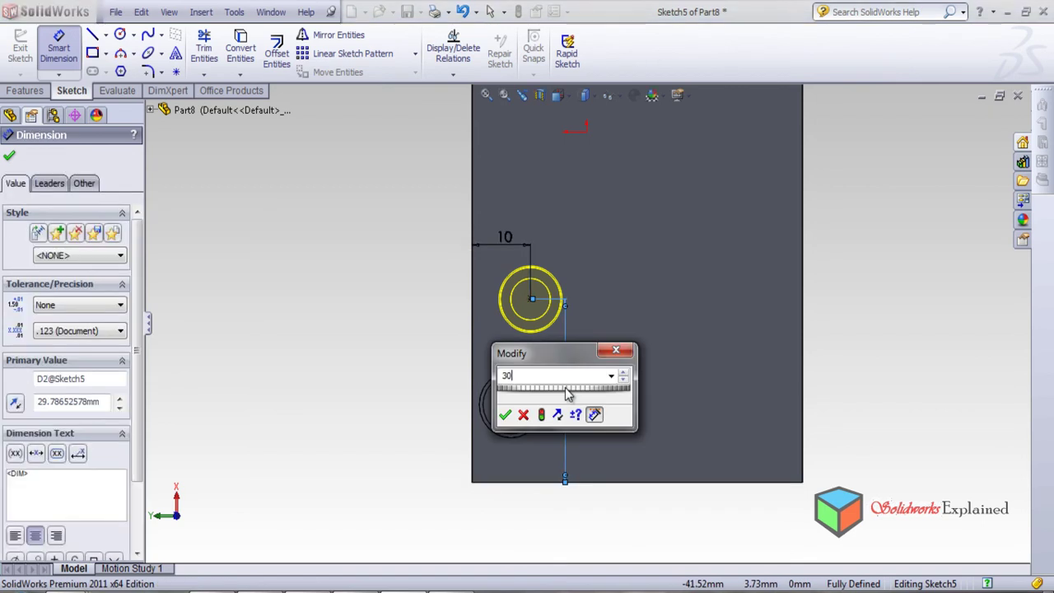
key(Return)
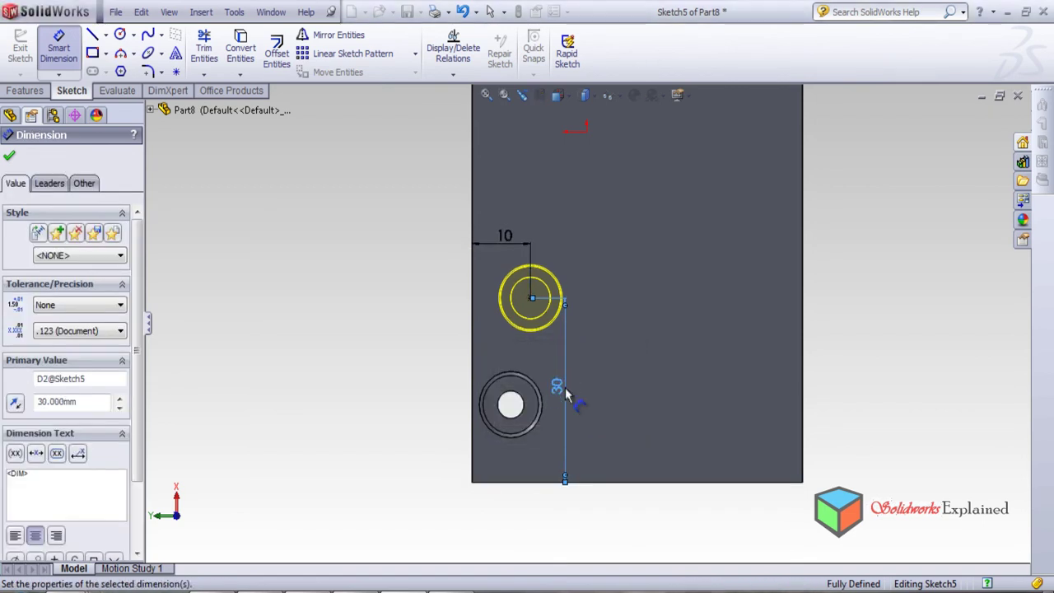
click(9, 159)
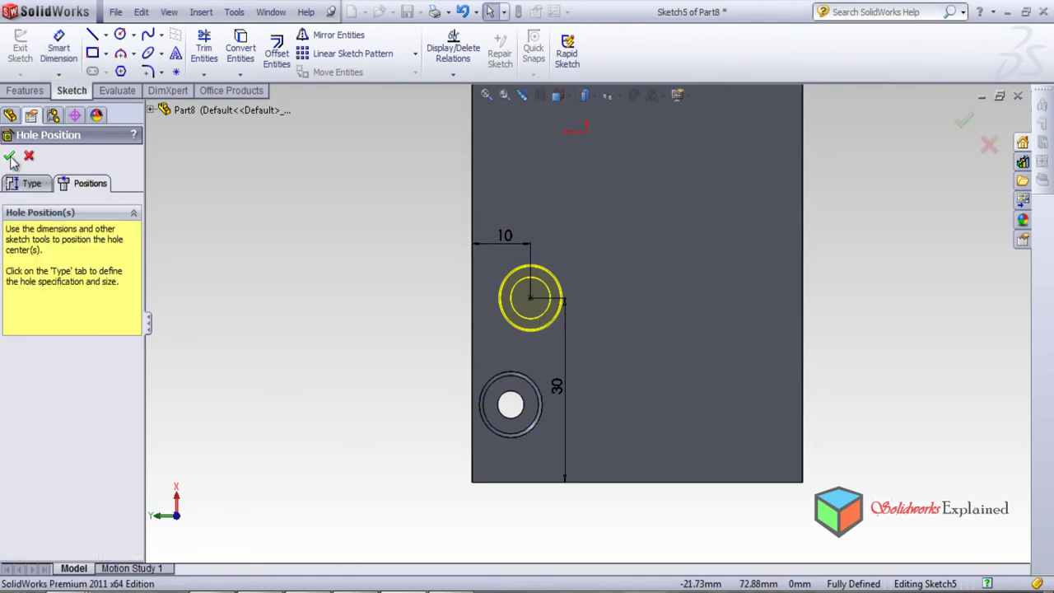
click(10, 157)
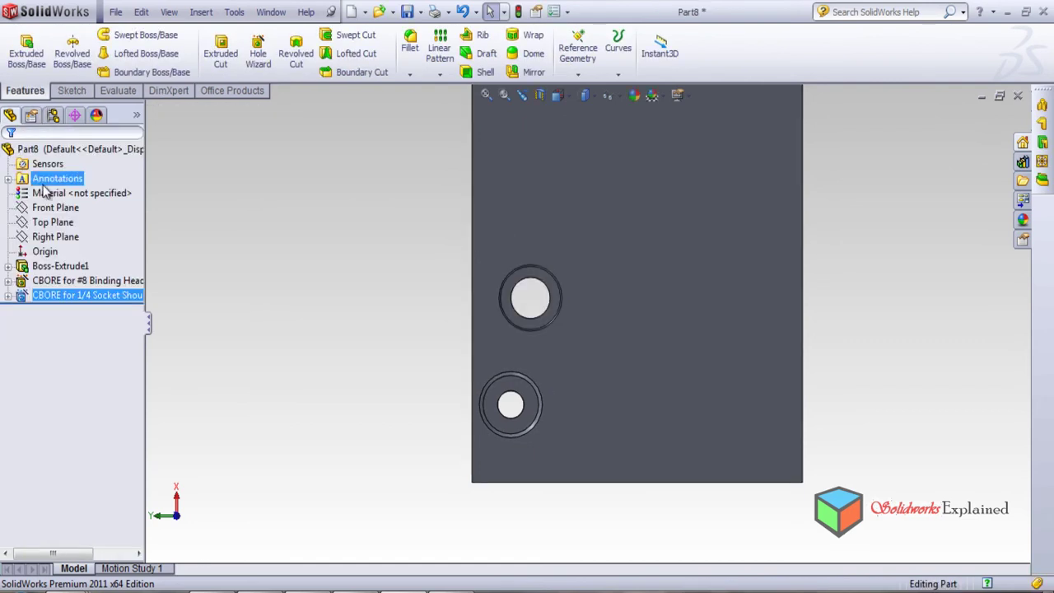
Step: Examine and compare the inner shapes of the two counterbore holes from an angled view
scroll(576, 342, down, 3)
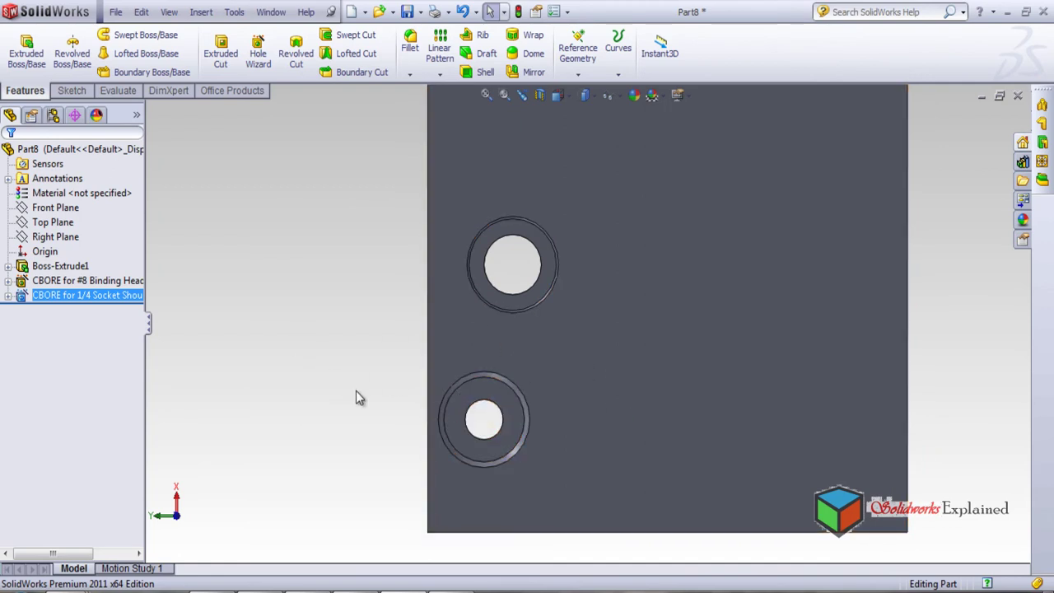
middle_drag(297, 381, 290, 283)
scroll(497, 498, down, 5)
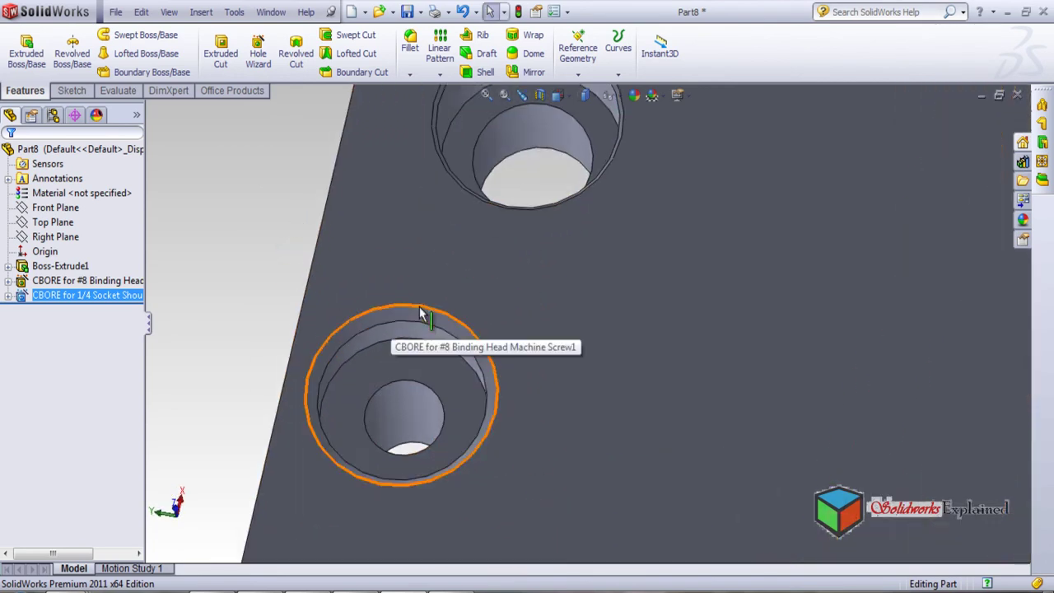
scroll(519, 219, up, 4)
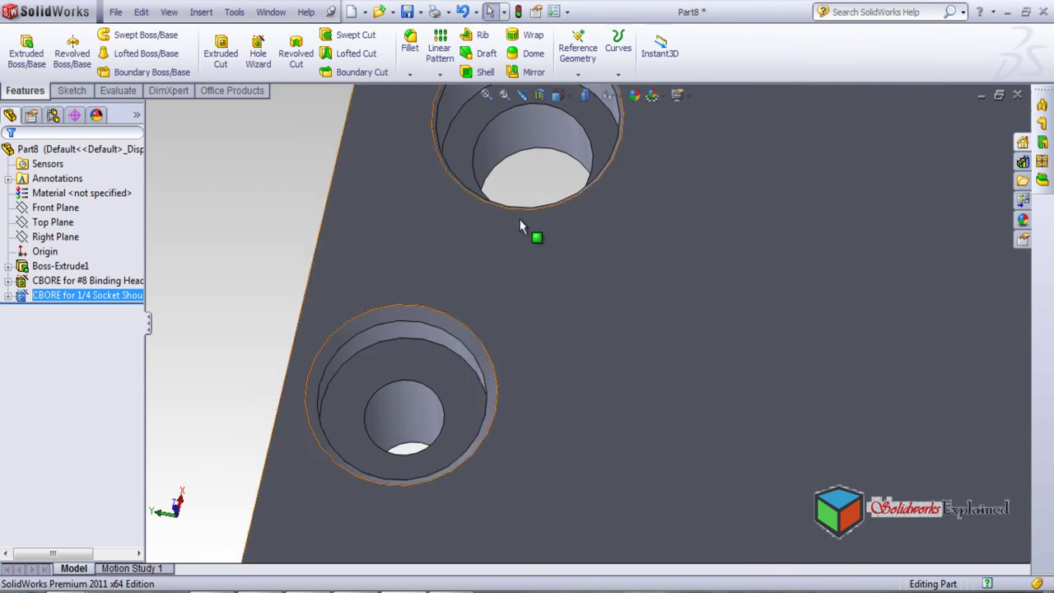
scroll(554, 209, down, 3)
scroll(555, 183, down, 5)
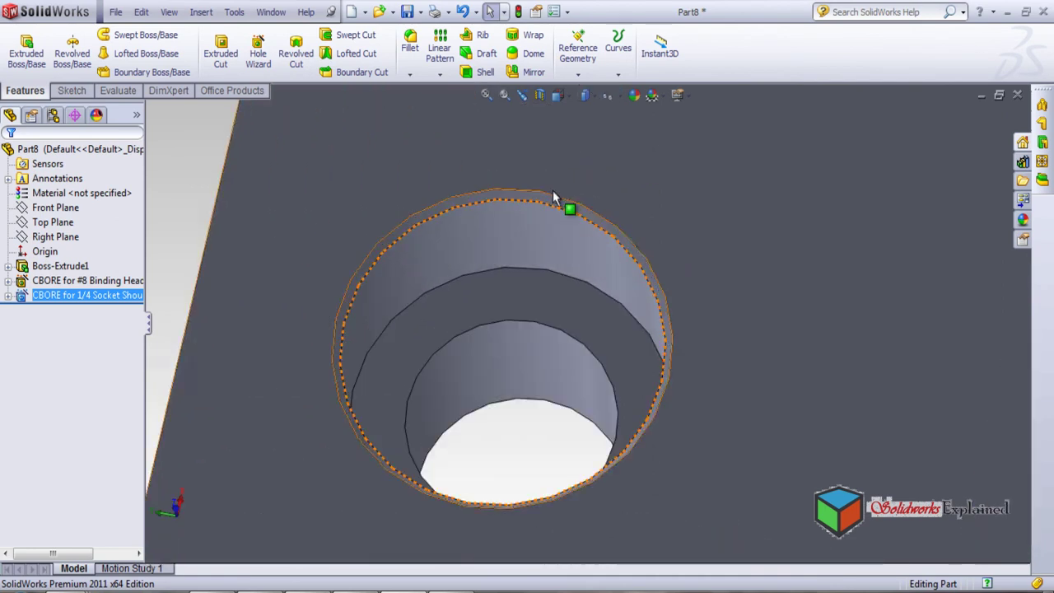
scroll(552, 298, up, 4)
scroll(570, 470, down, 3)
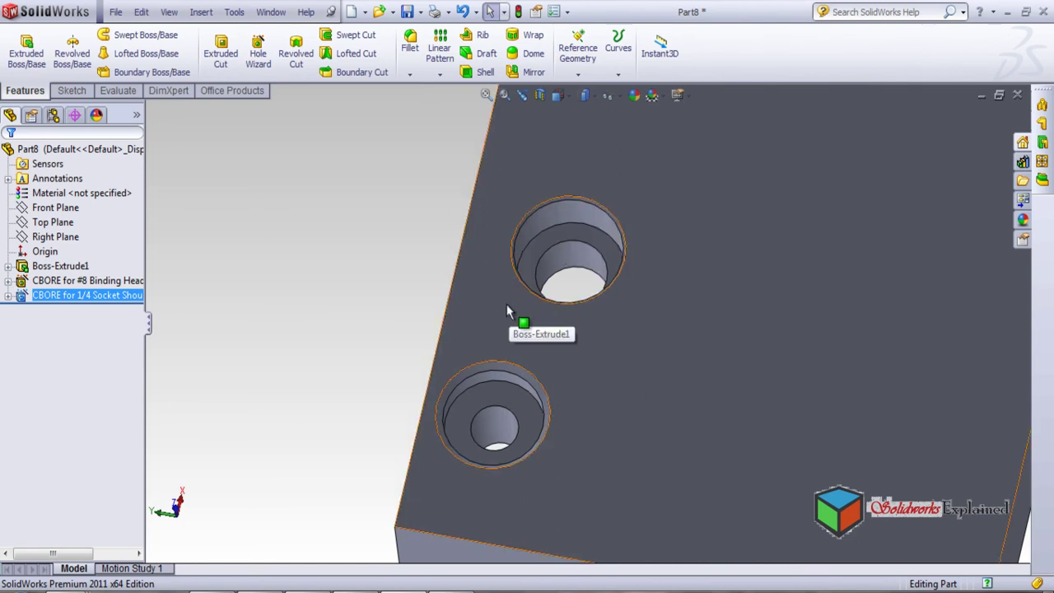
scroll(506, 311, up, 3)
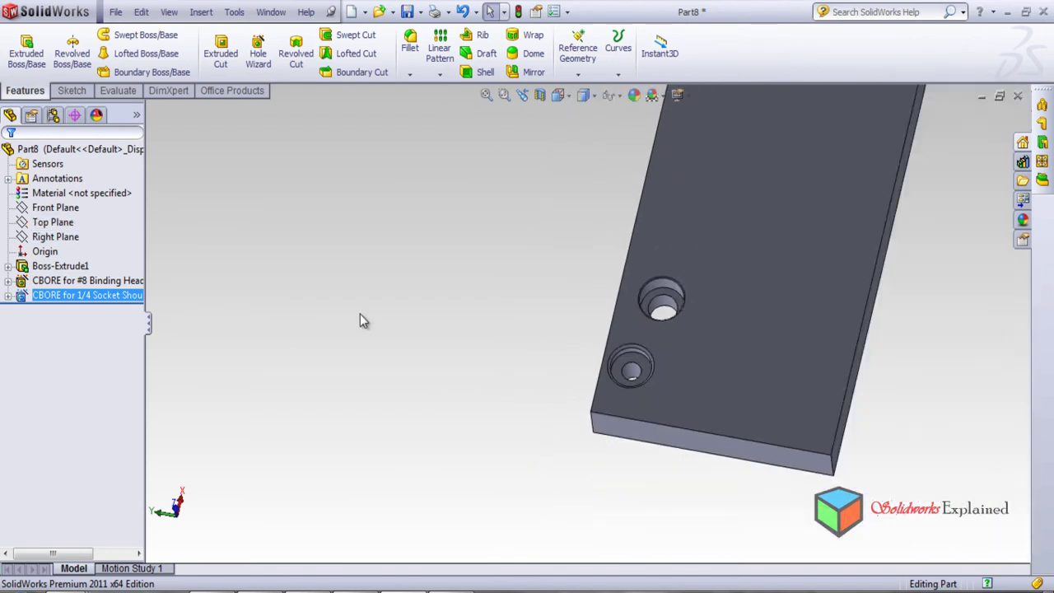
Step: Start a Hole Wizard countersink hole and place it on the plate's front face beside the lower counterbore
click(205, 400)
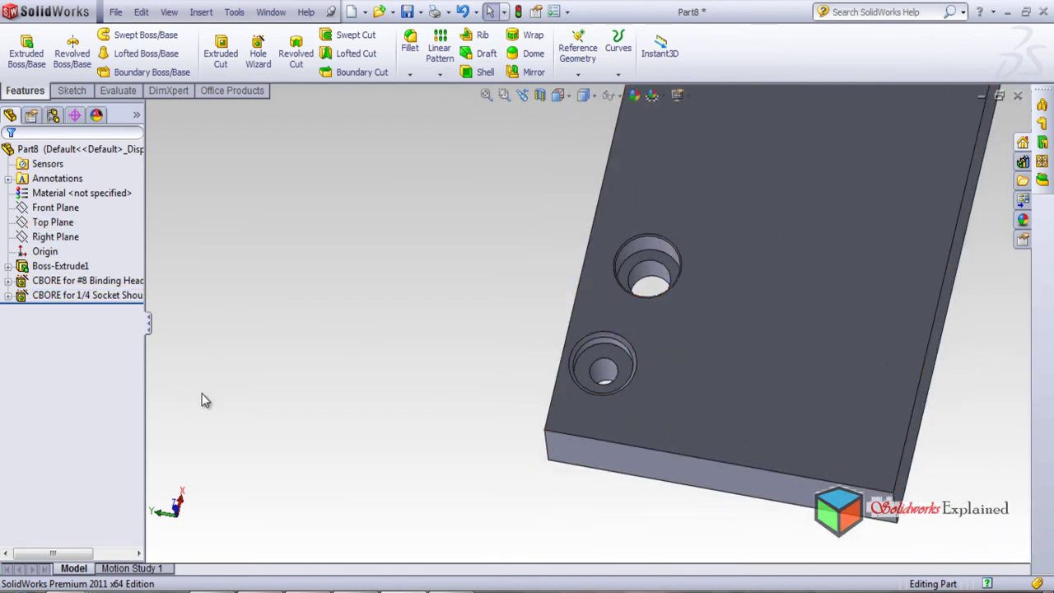
click(262, 51)
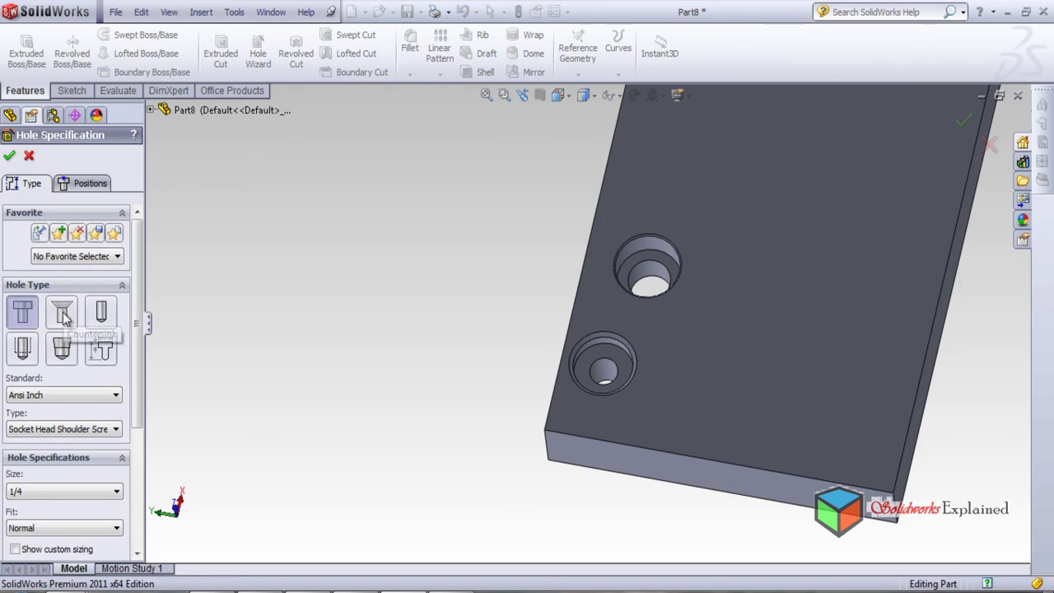
click(65, 319)
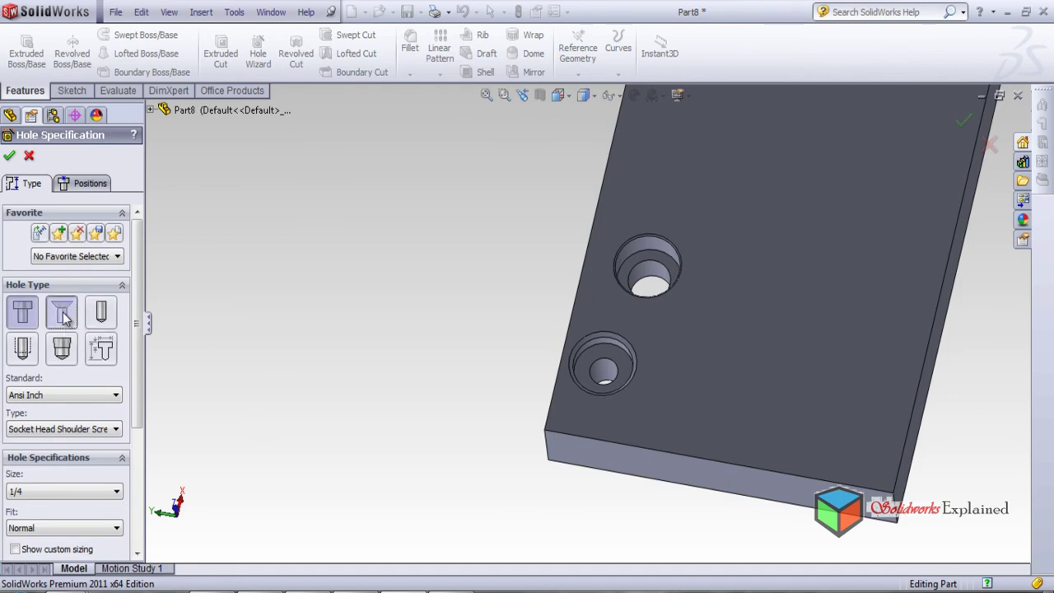
click(85, 184)
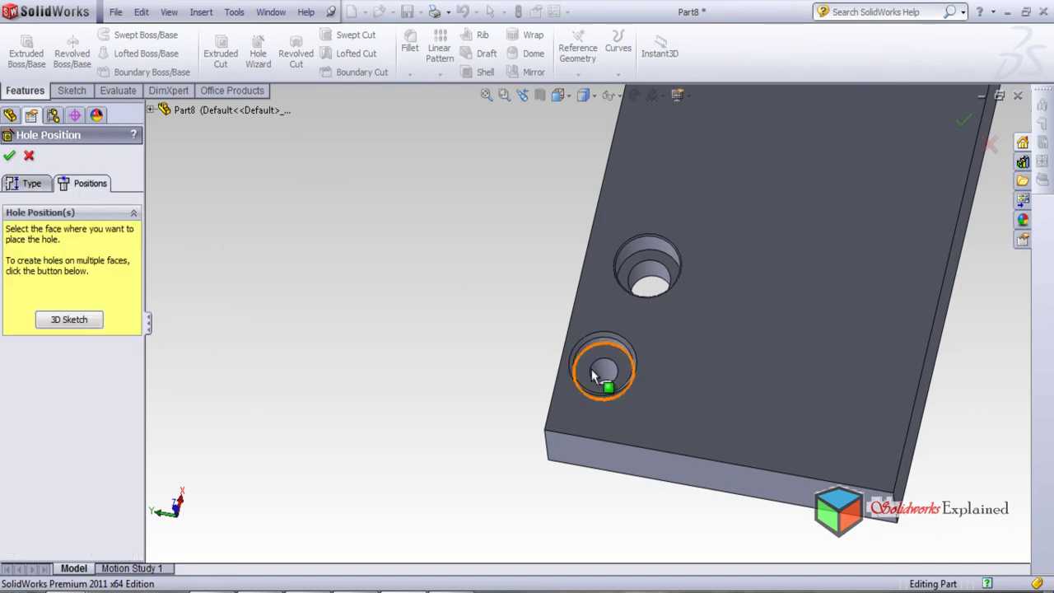
click(697, 393)
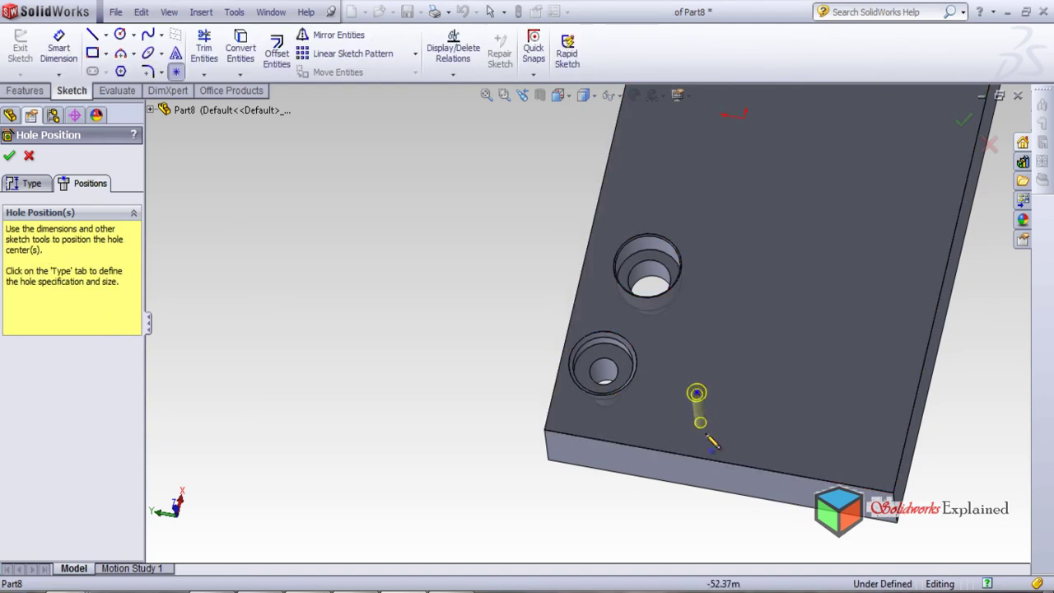
Step: Dimension the countersink's centre 10 mm from the plate's nearest short edge
click(58, 48)
scroll(722, 412, down, 2)
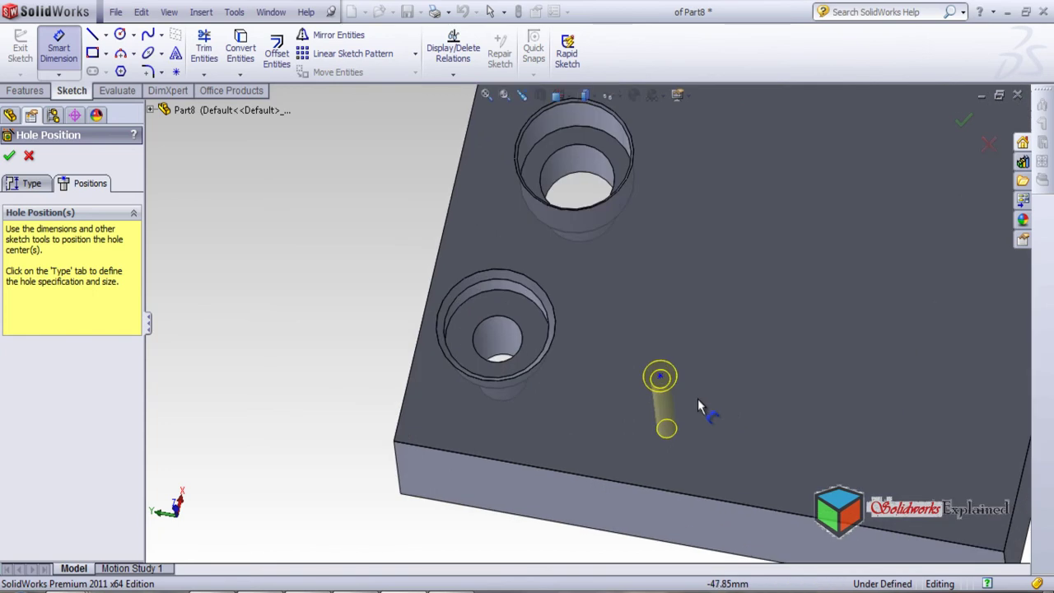
click(659, 379)
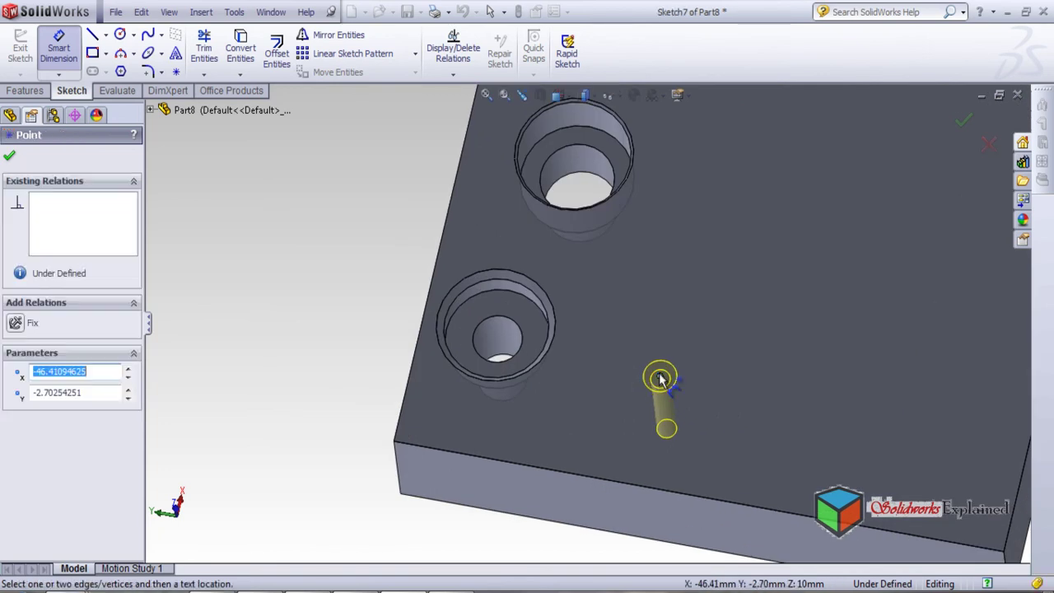
click(638, 489)
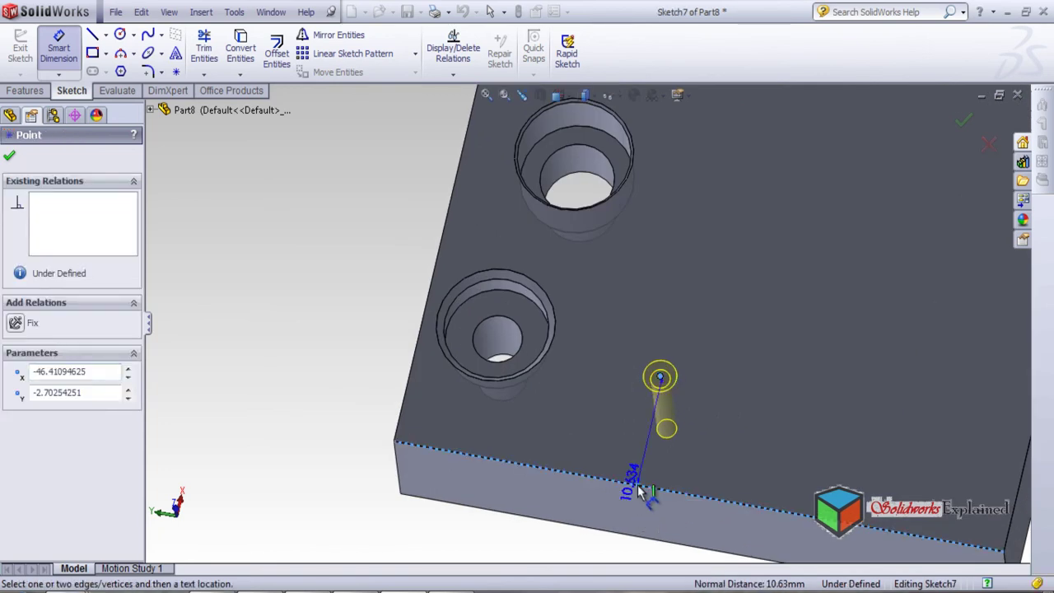
click(713, 446)
text(0)
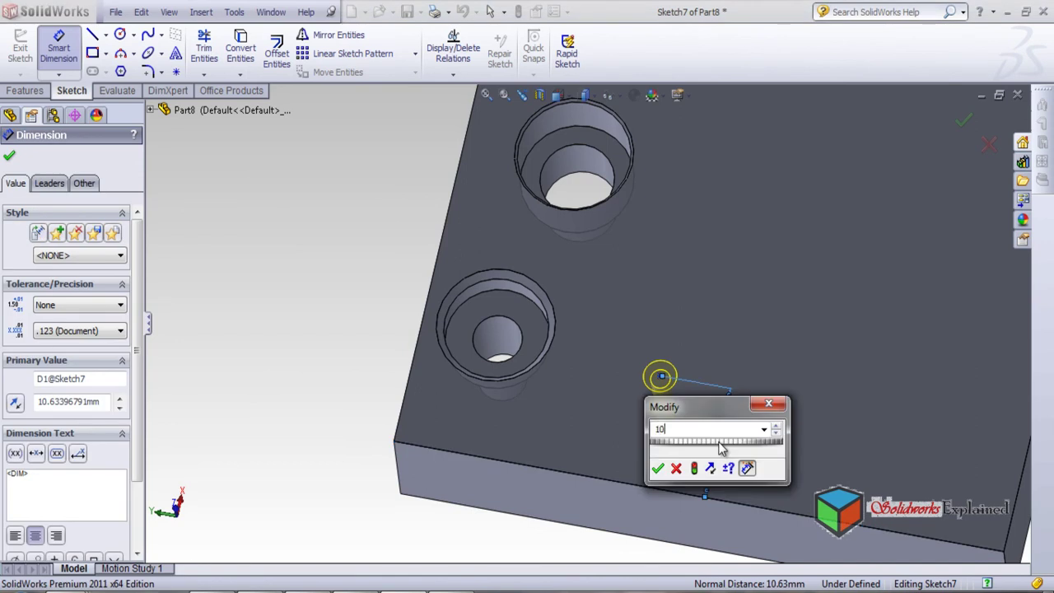
text(0)
key(Return)
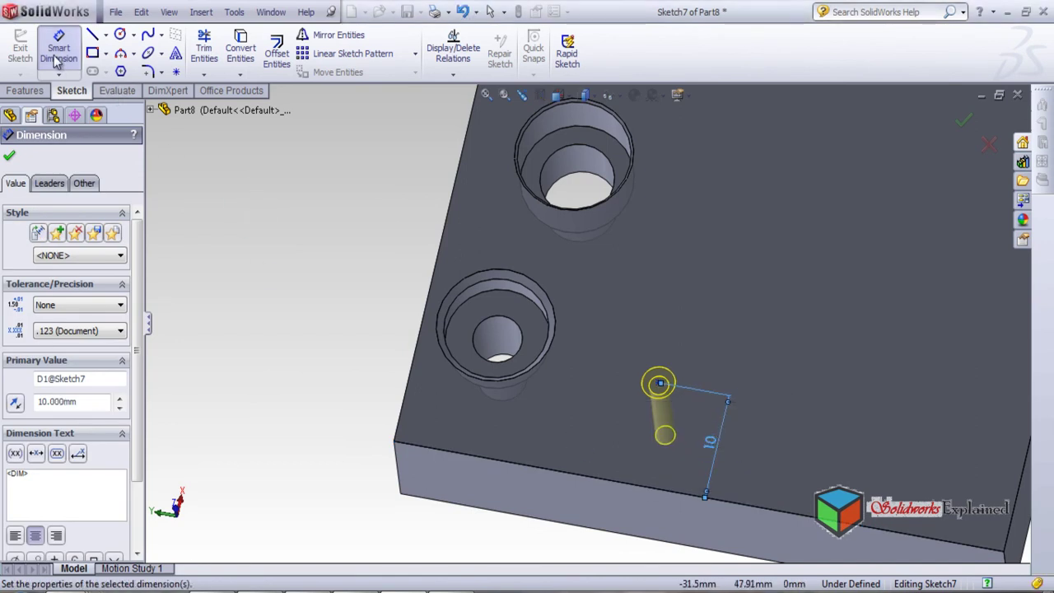
Step: Dimension the countersink's centre 30 mm from the long edge beside the counterbores and finish the hole
click(56, 62)
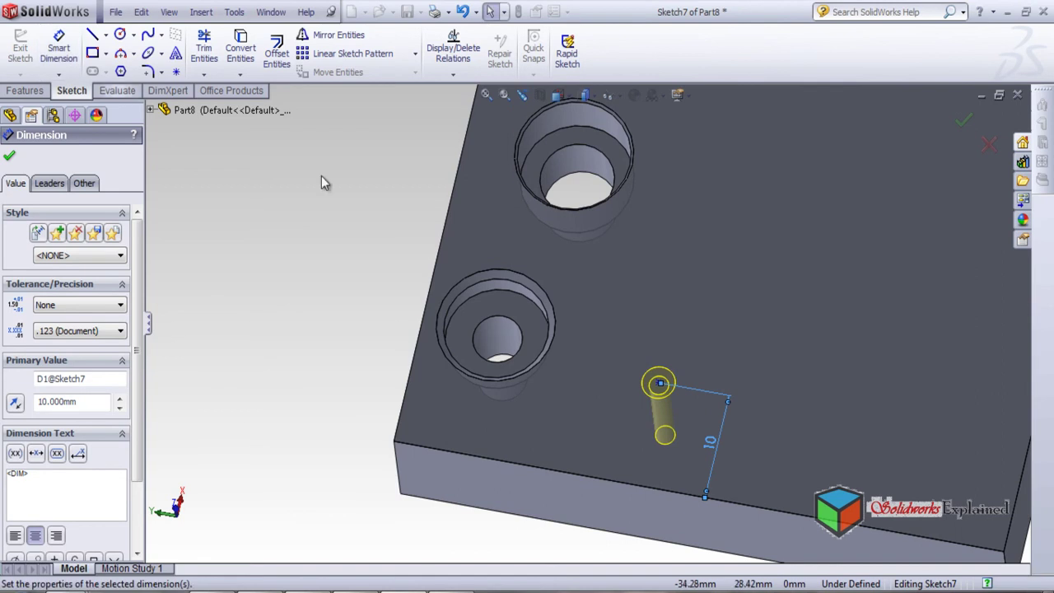
click(661, 385)
key(Escape)
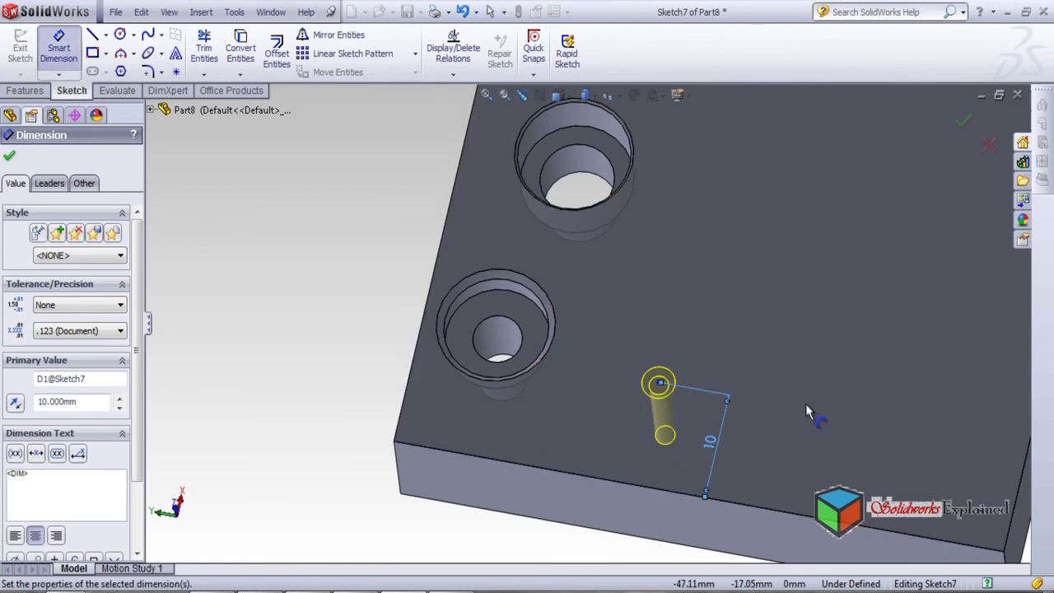
scroll(660, 384, down, 5)
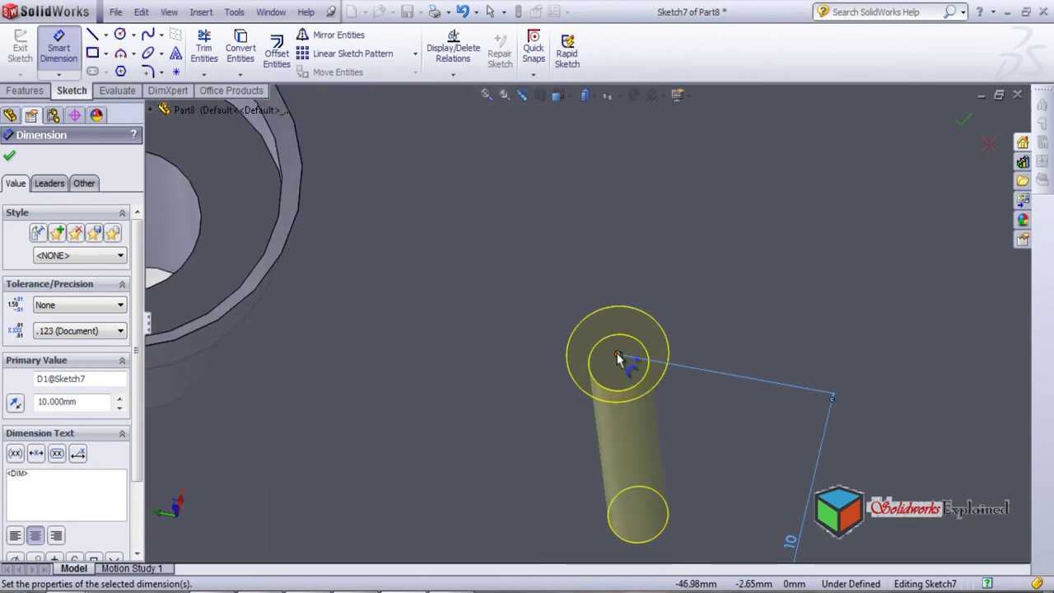
click(616, 352)
scroll(610, 400, up, 5)
click(346, 306)
click(478, 364)
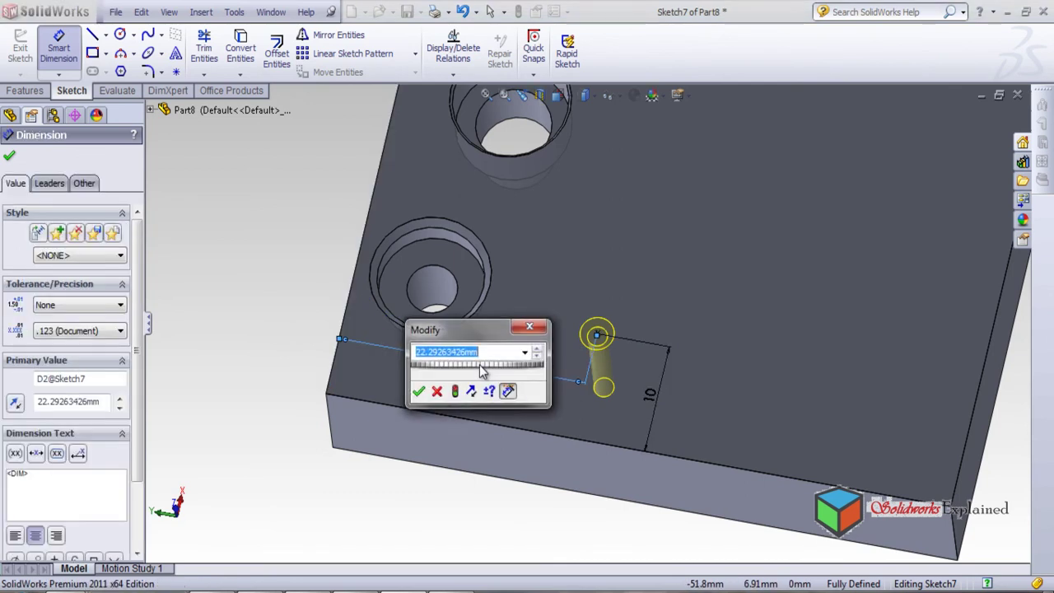
text(30)
key(Return)
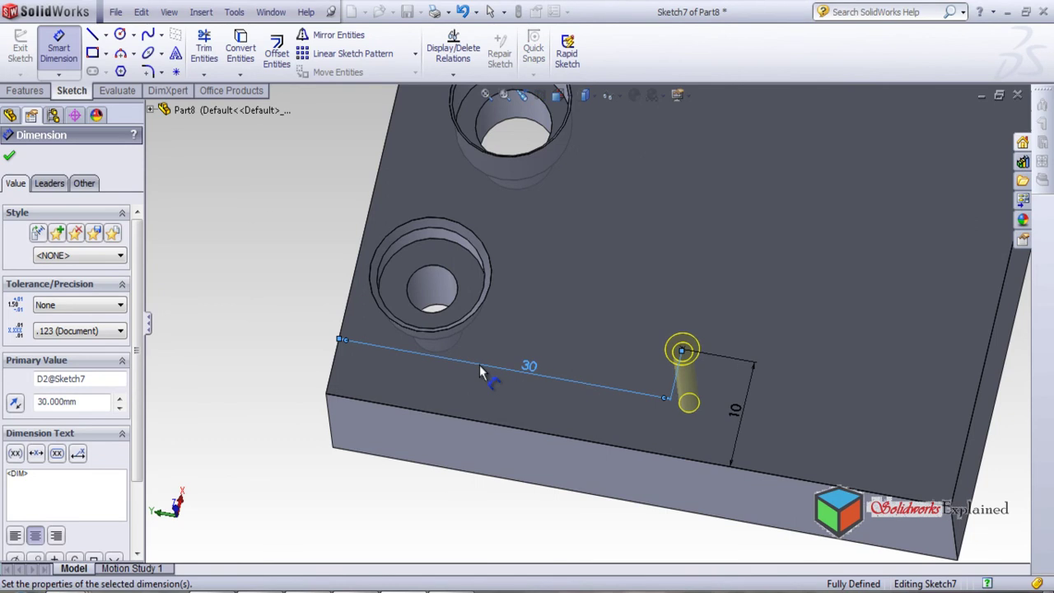
click(9, 156)
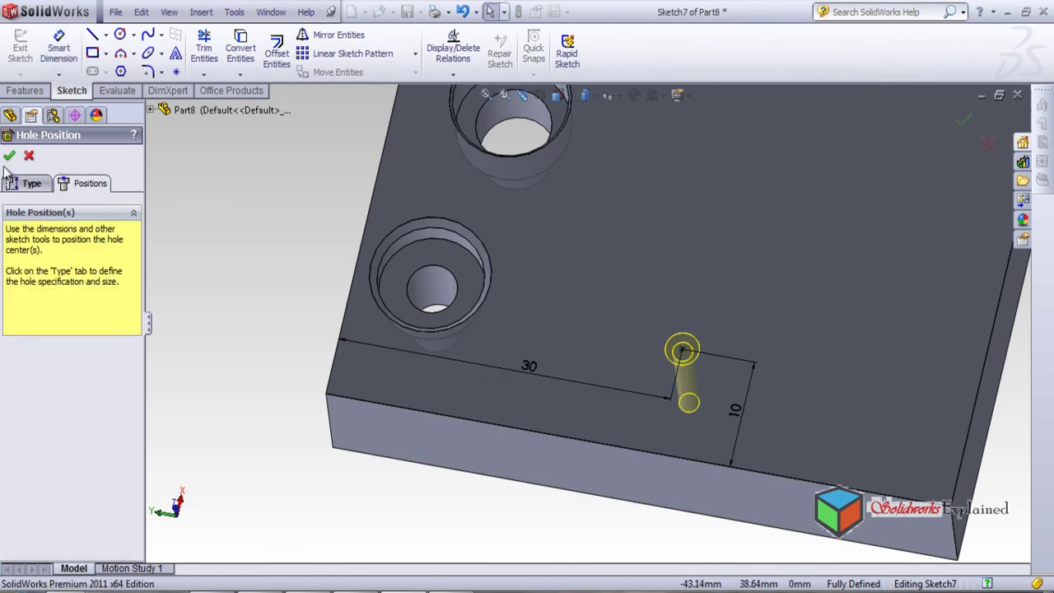
click(10, 155)
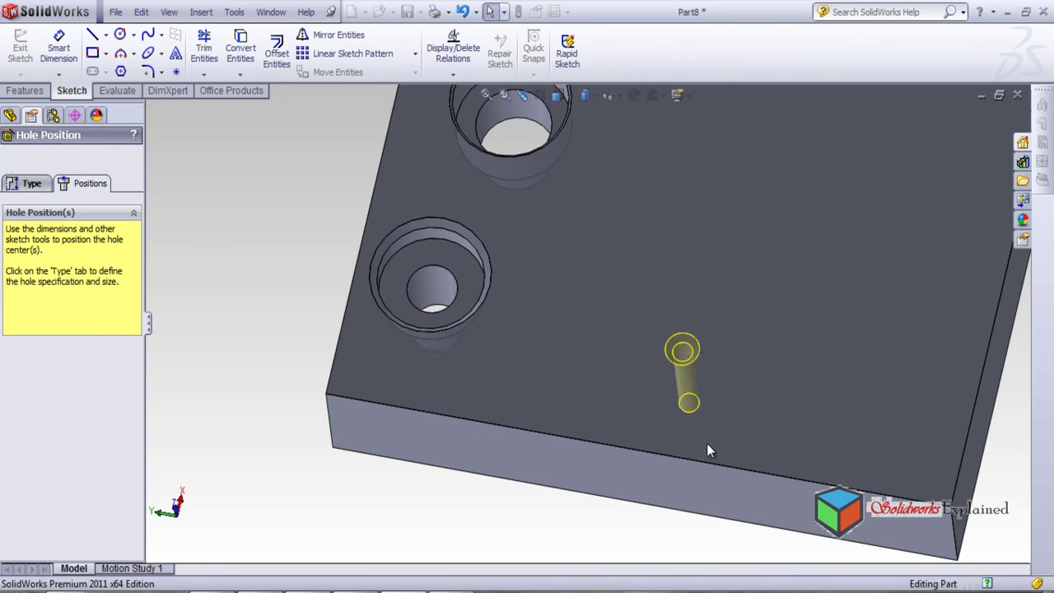